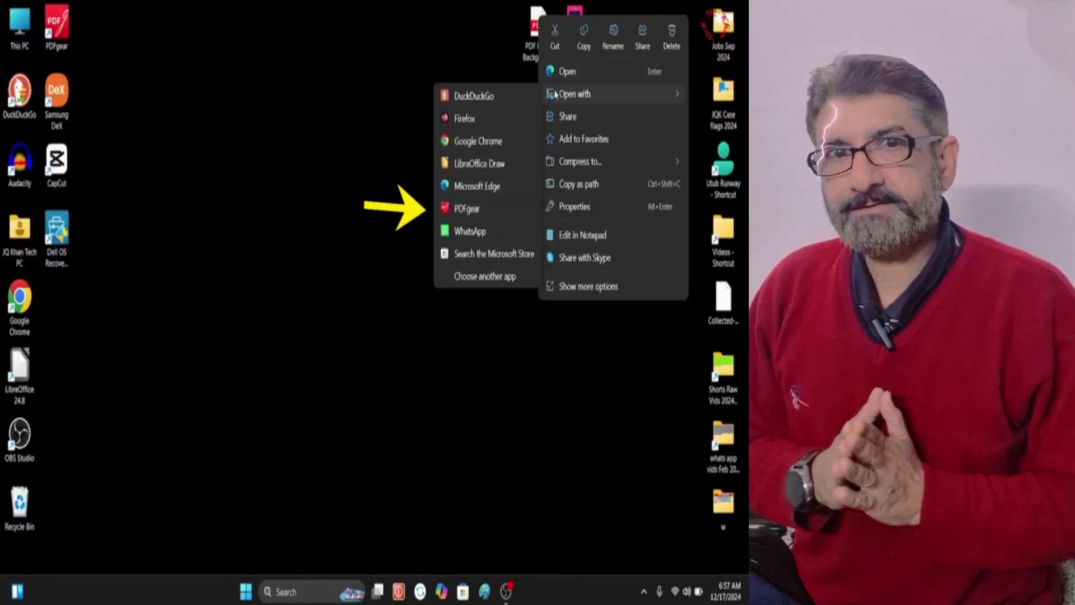
Step: Look over the Invert PDF tool and the inverted PDF, and search 'invert image online'
click(484, 210)
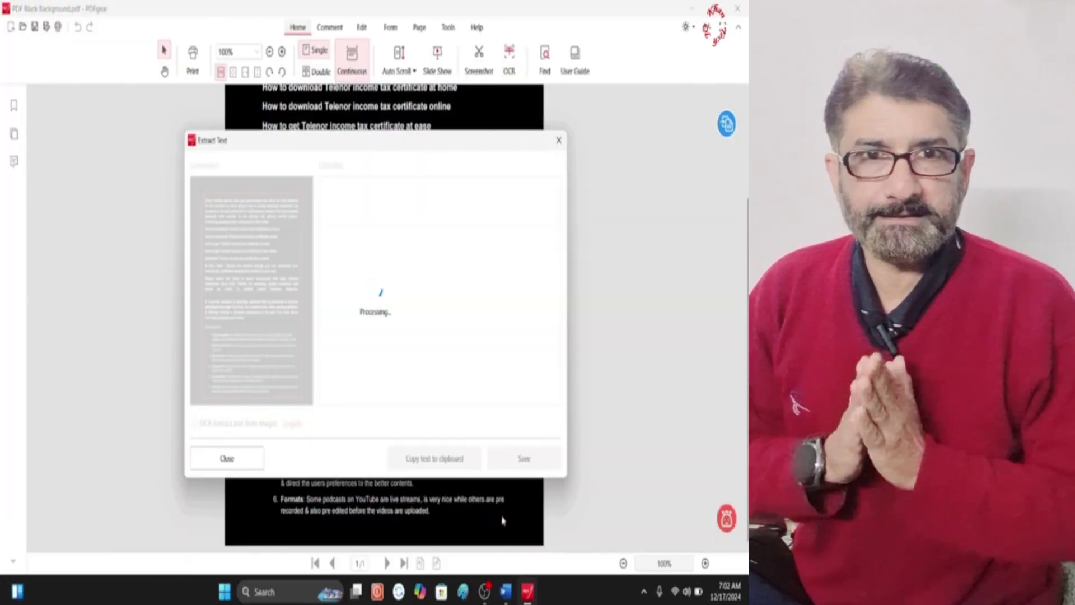
right_click(384, 213)
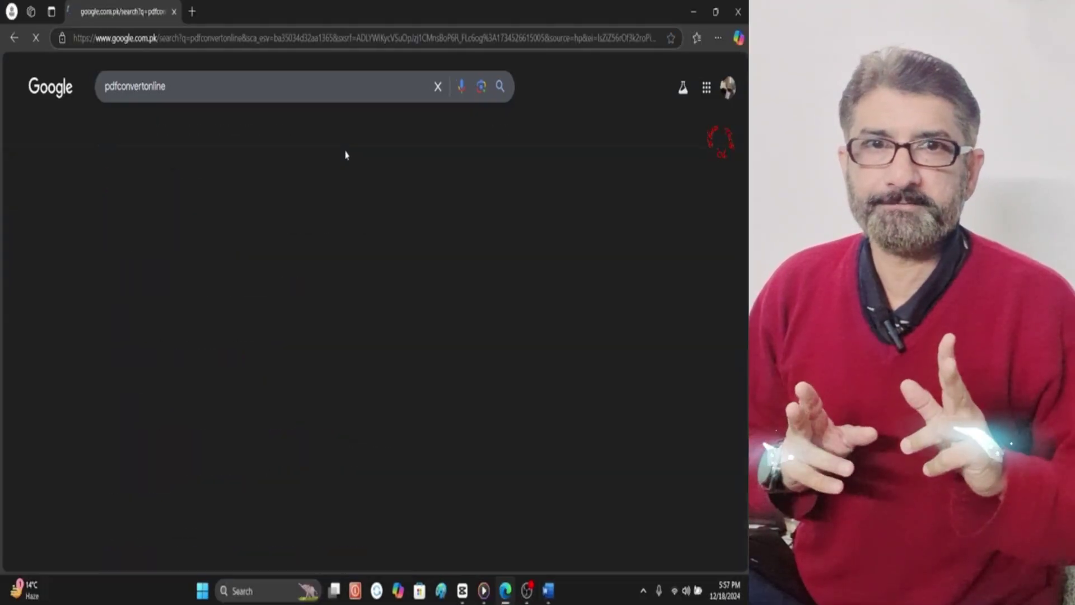
click(141, 205)
mouse_move(312, 125)
click(307, 324)
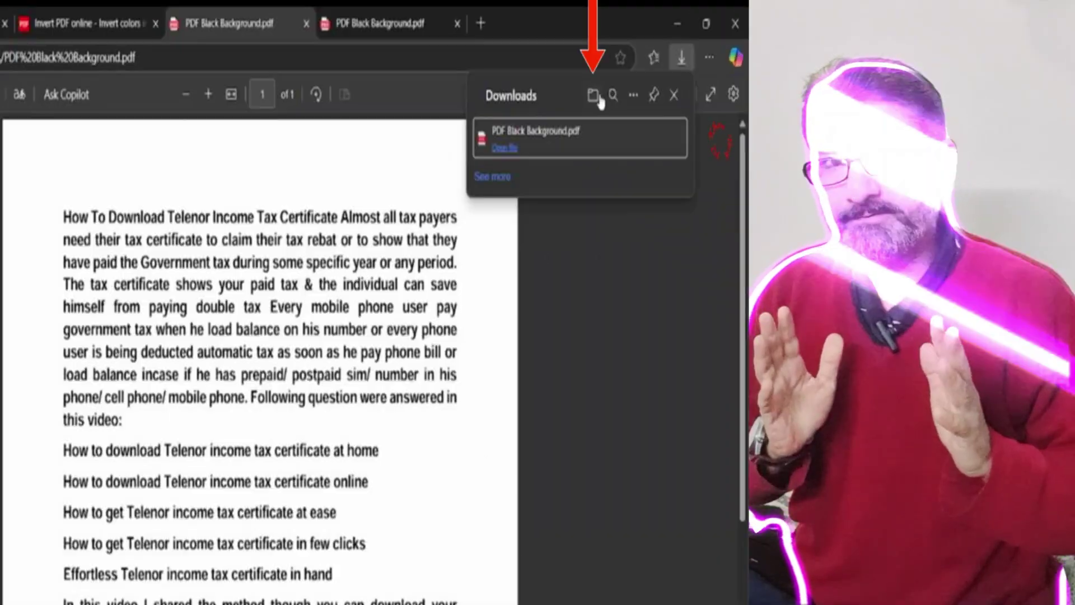
click(594, 97)
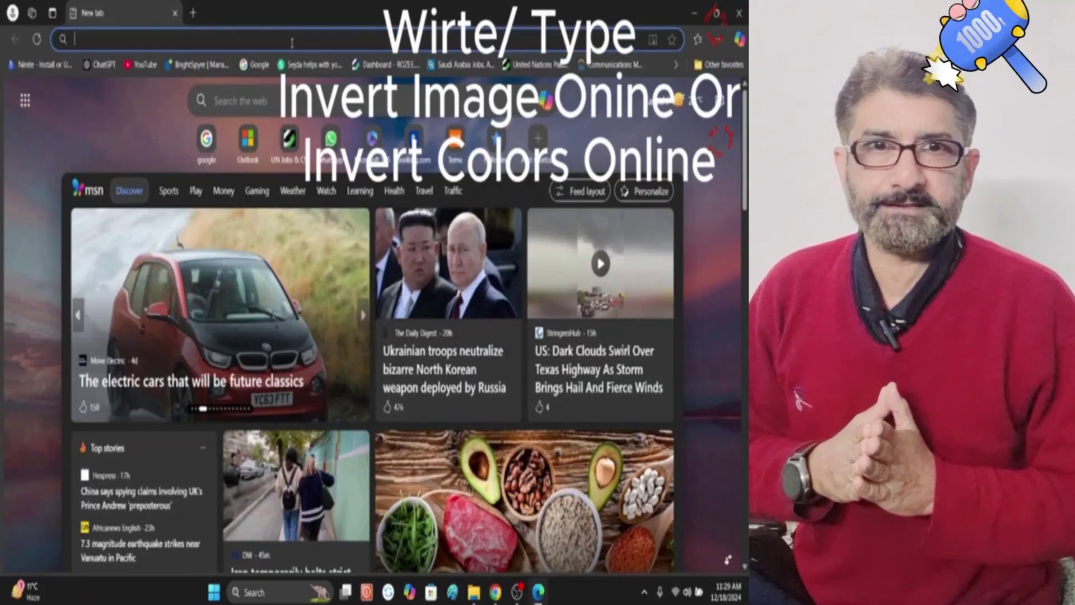
text(invert image online)
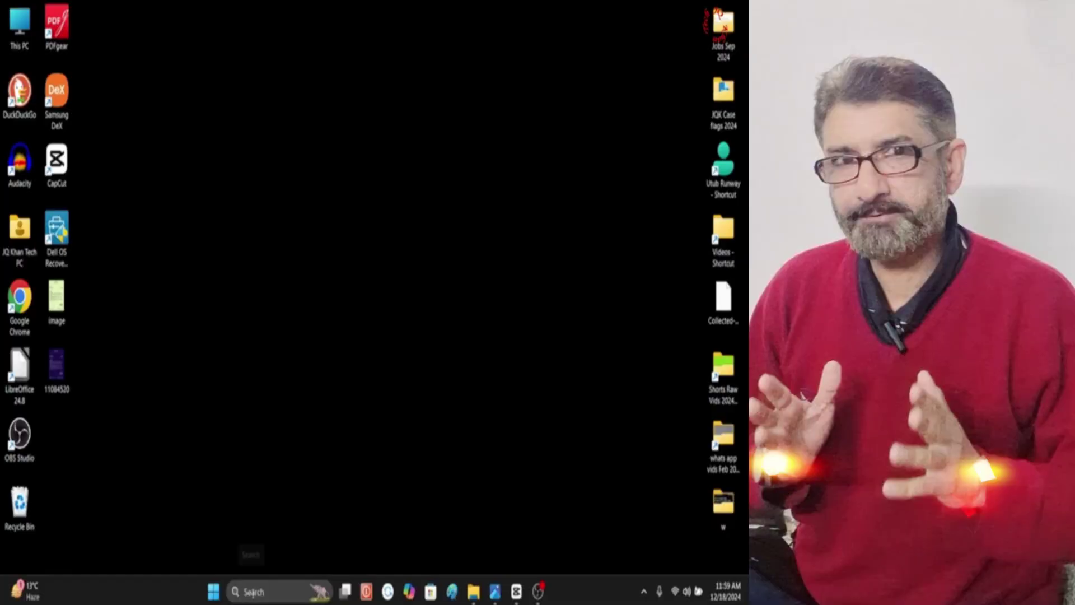
Step: View the 11084520 image and PDF Black Background, then close both viewers
right_click(314, 17)
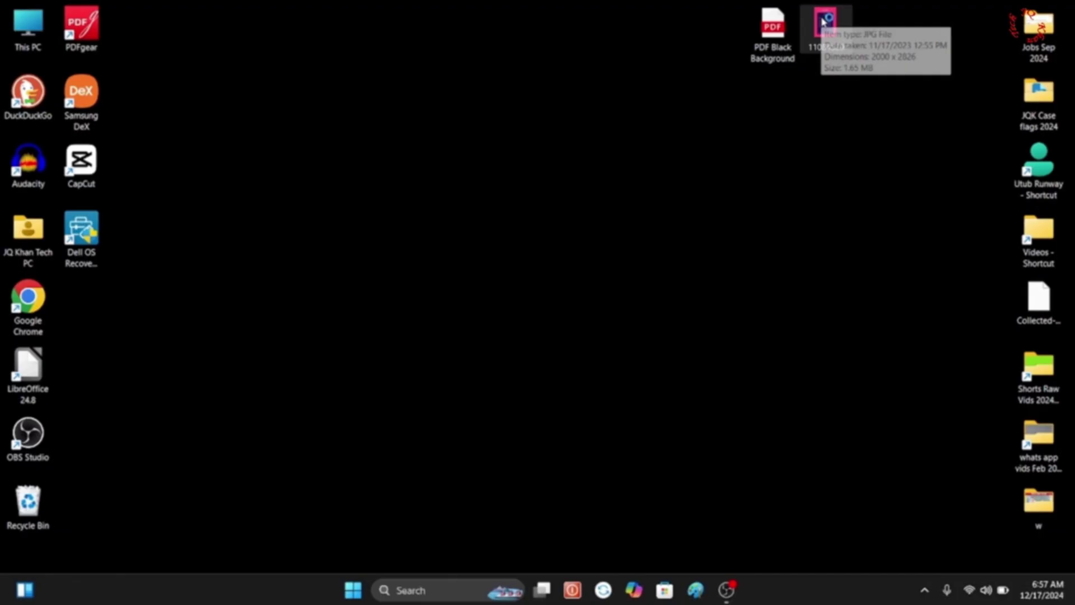
double_click(824, 22)
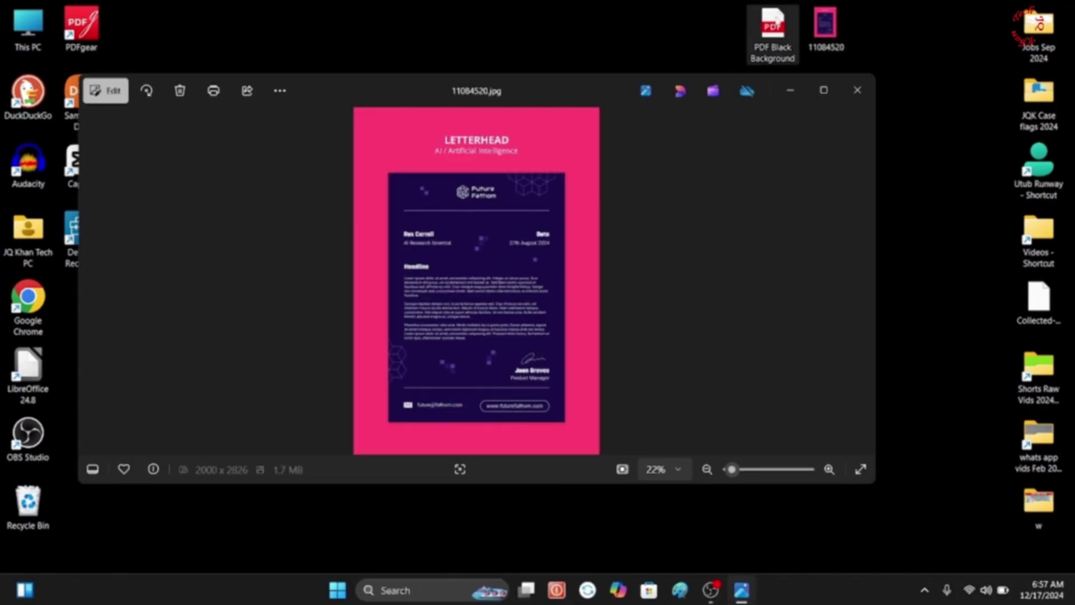
double_click(768, 23)
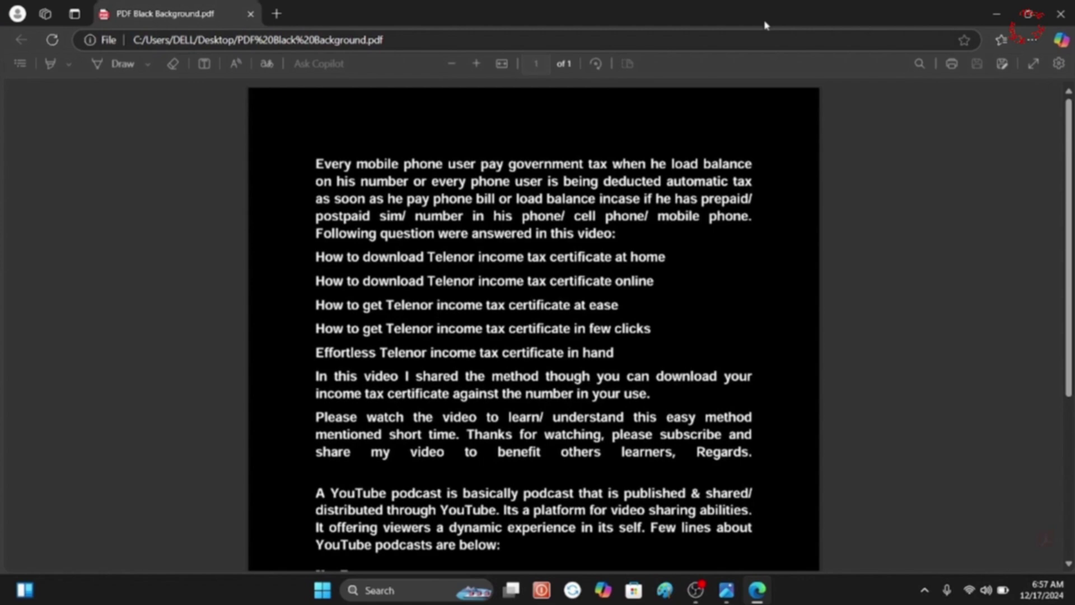
scroll(580, 194, down, 5)
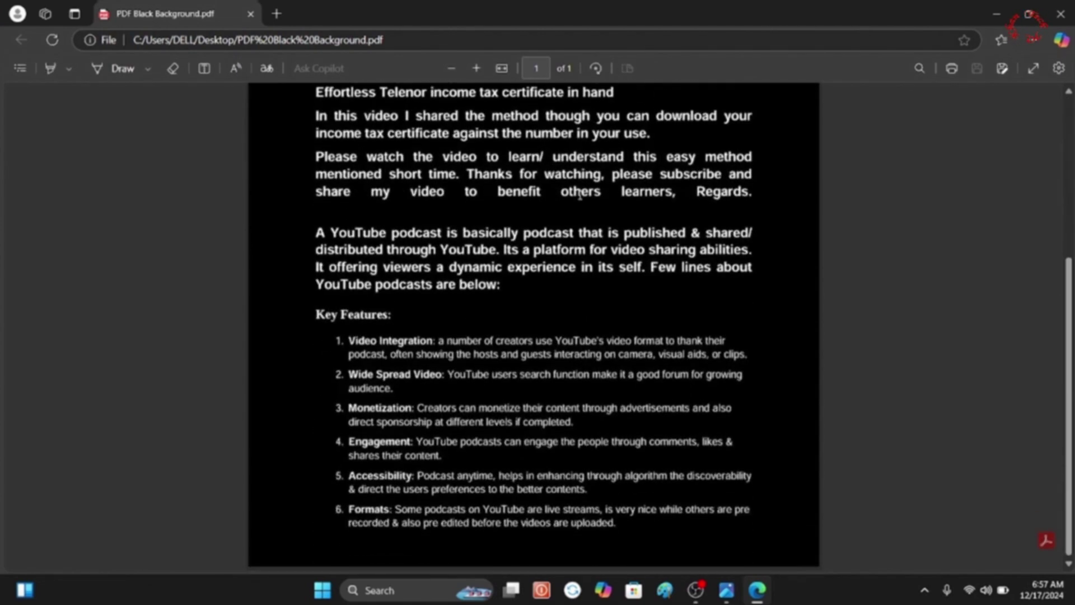
scroll(580, 194, up, 5)
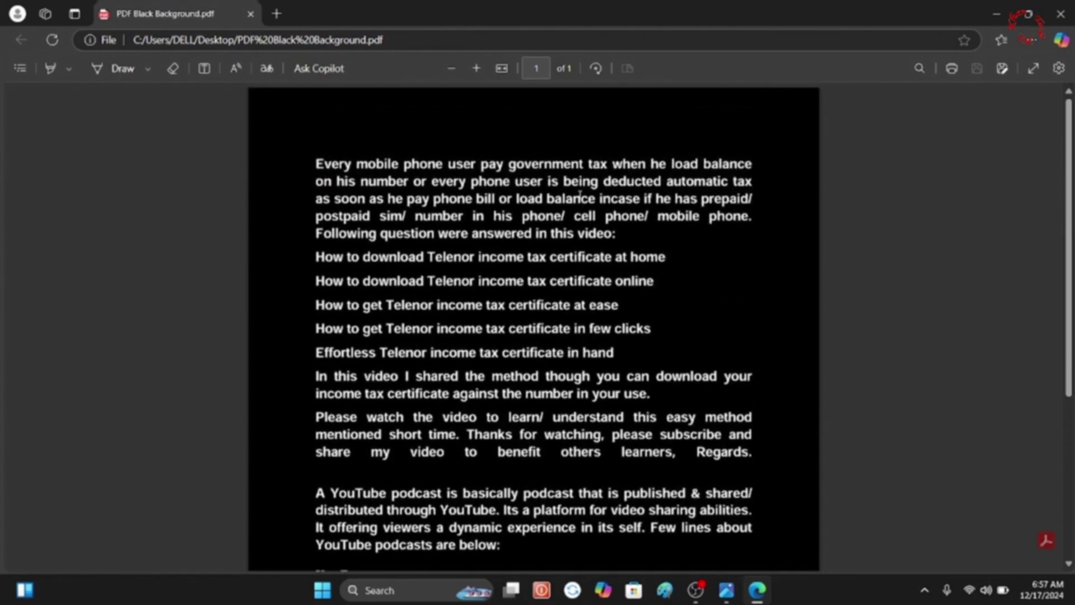
click(1060, 13)
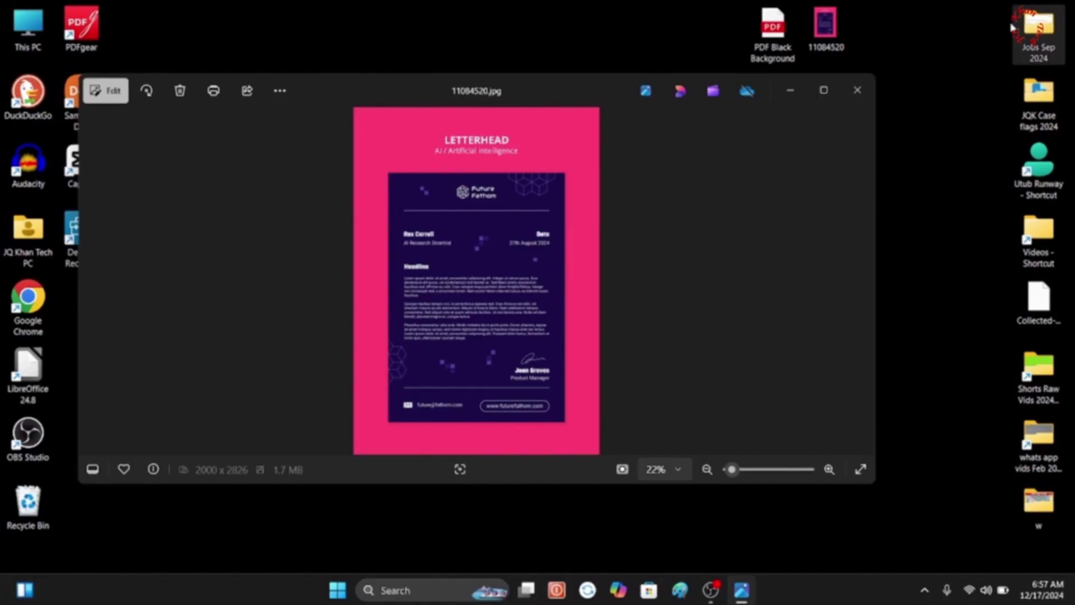
click(858, 90)
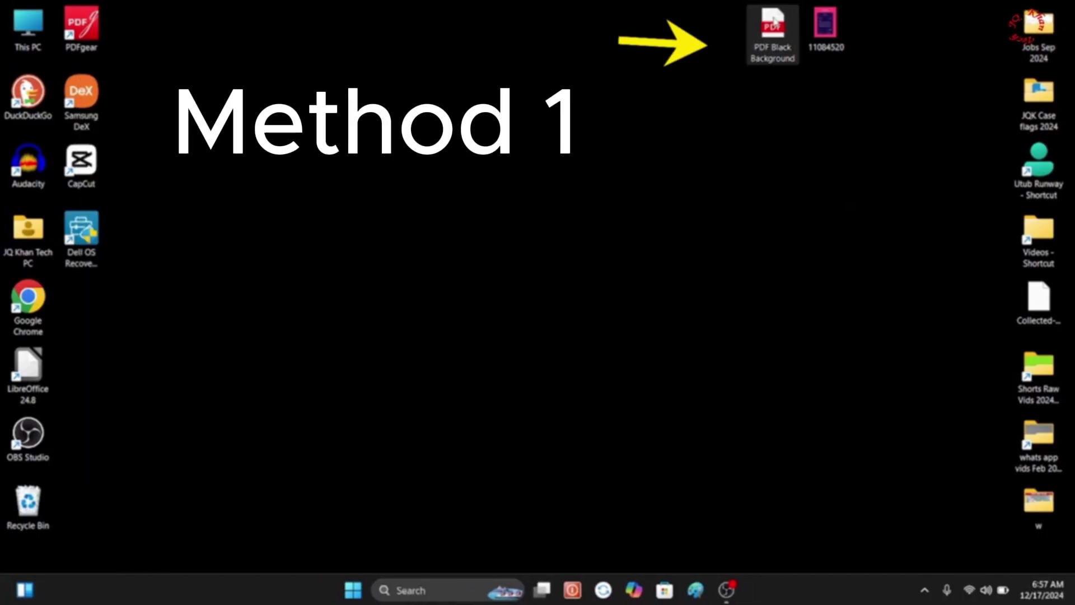
Step: Open PDF Black Background in PDFgear and show its Edit tools
right_click(774, 21)
mouse_move(798, 96)
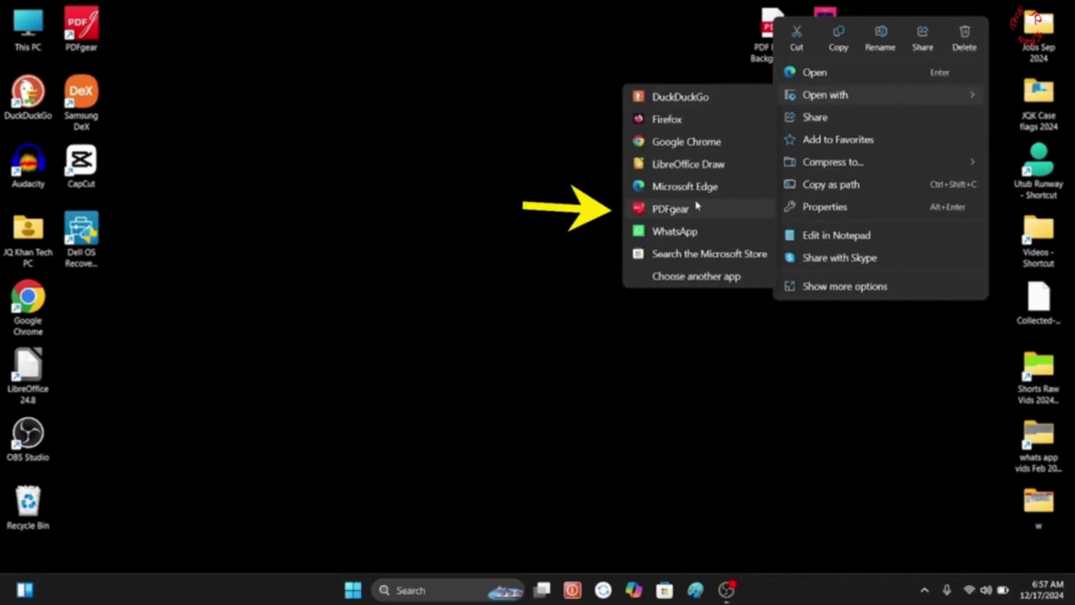
click(695, 212)
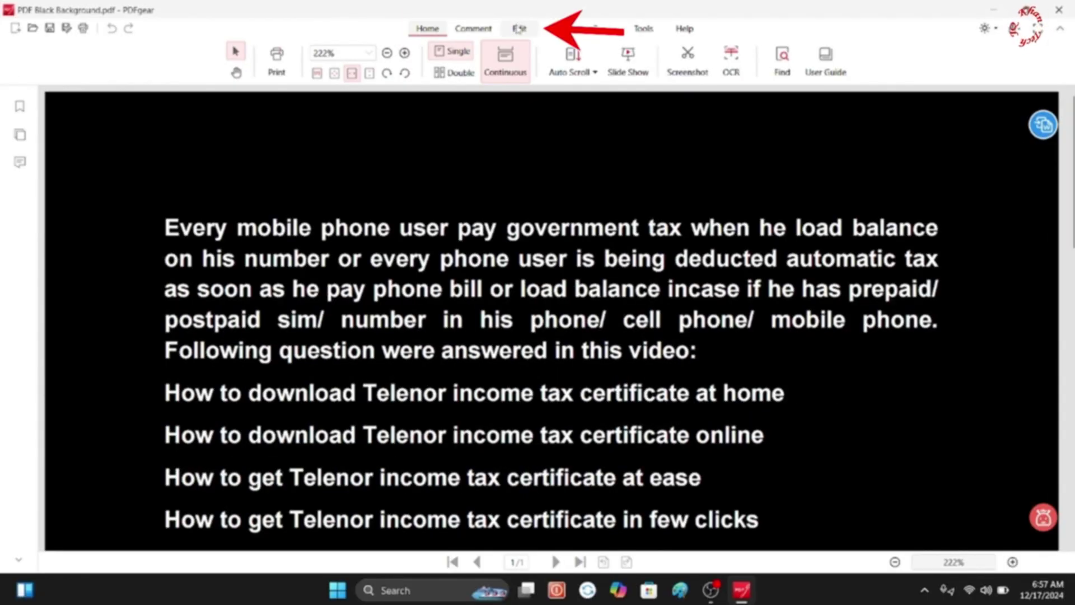
click(519, 30)
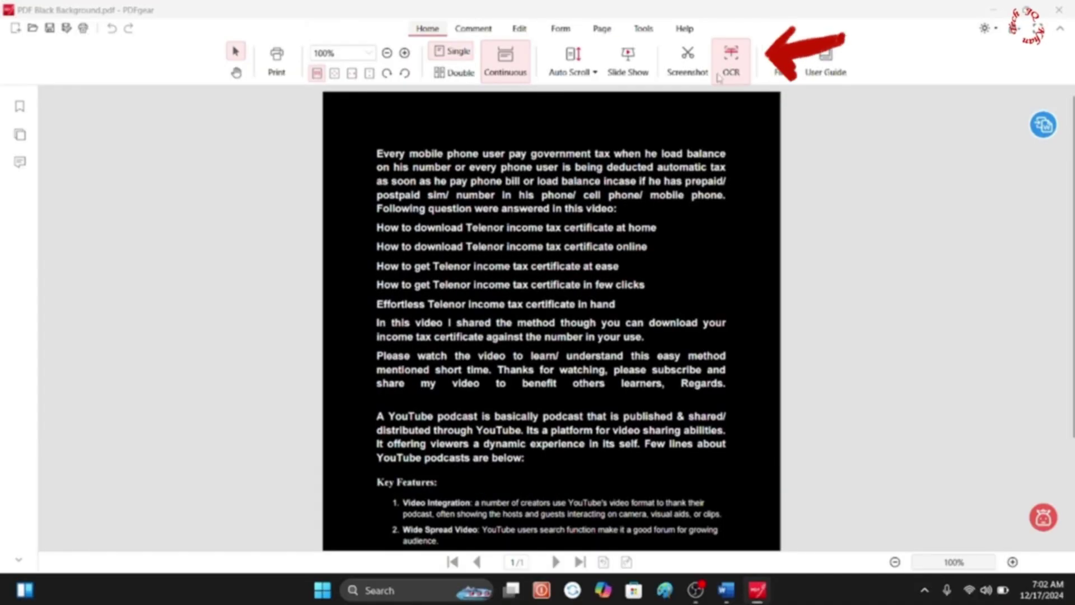
Step: Run OCR on a box drawn around the whole page text to extract it
click(622, 87)
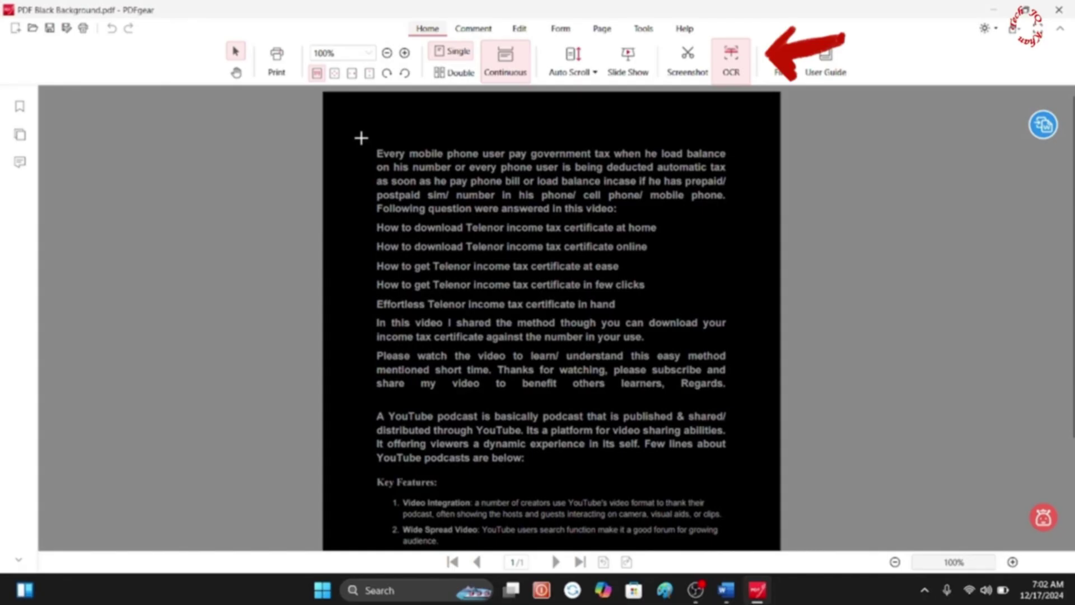
scroll(734, 528, down, 3)
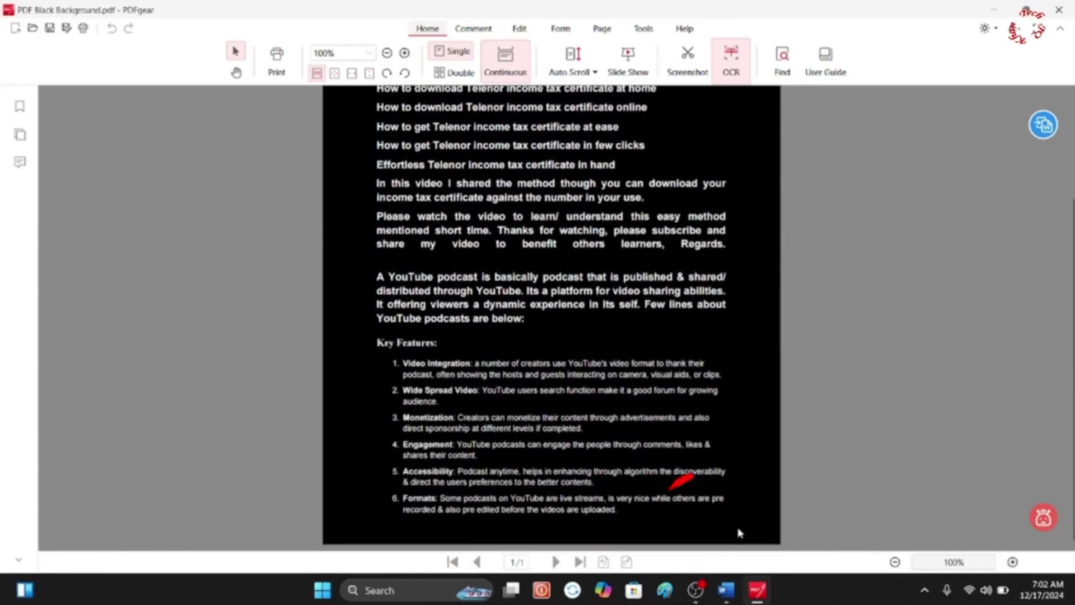
drag(740, 532, 363, 260)
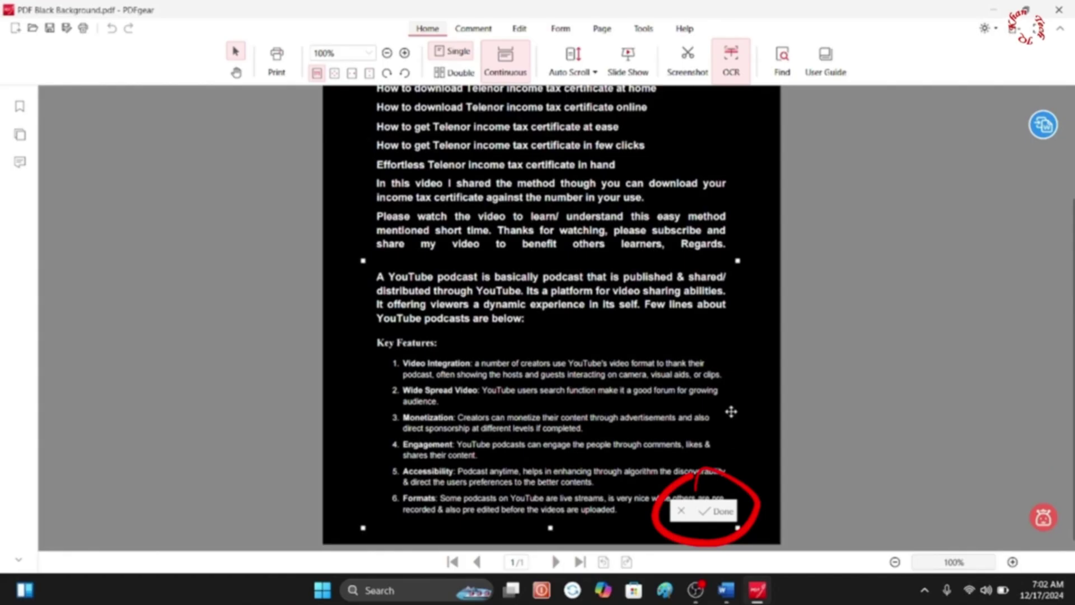
click(718, 511)
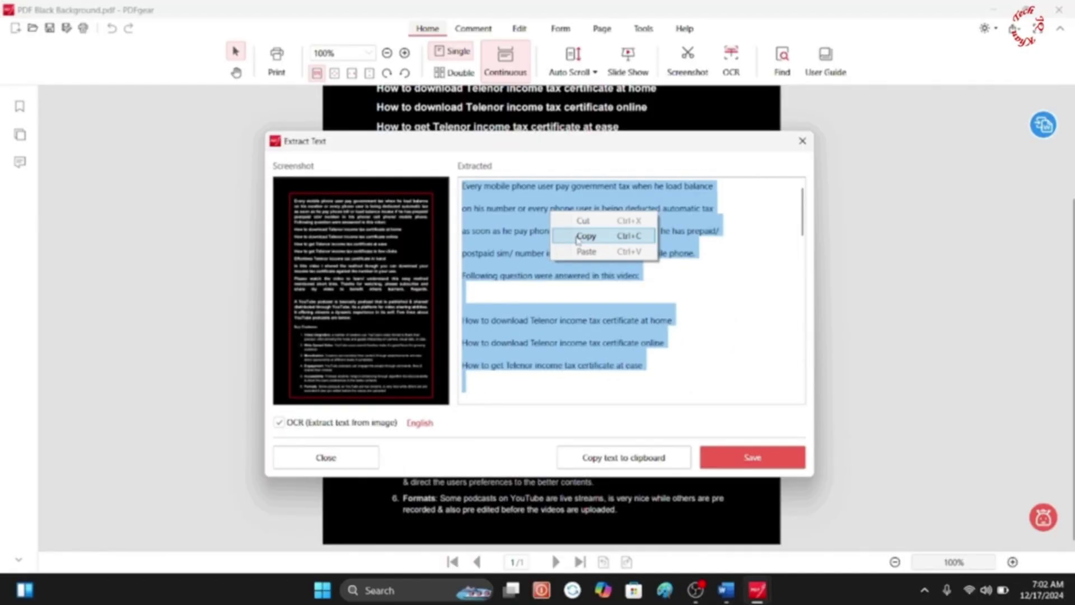
Step: Copy the extracted text, paste it into the blank Word document, and minimize Word
click(583, 213)
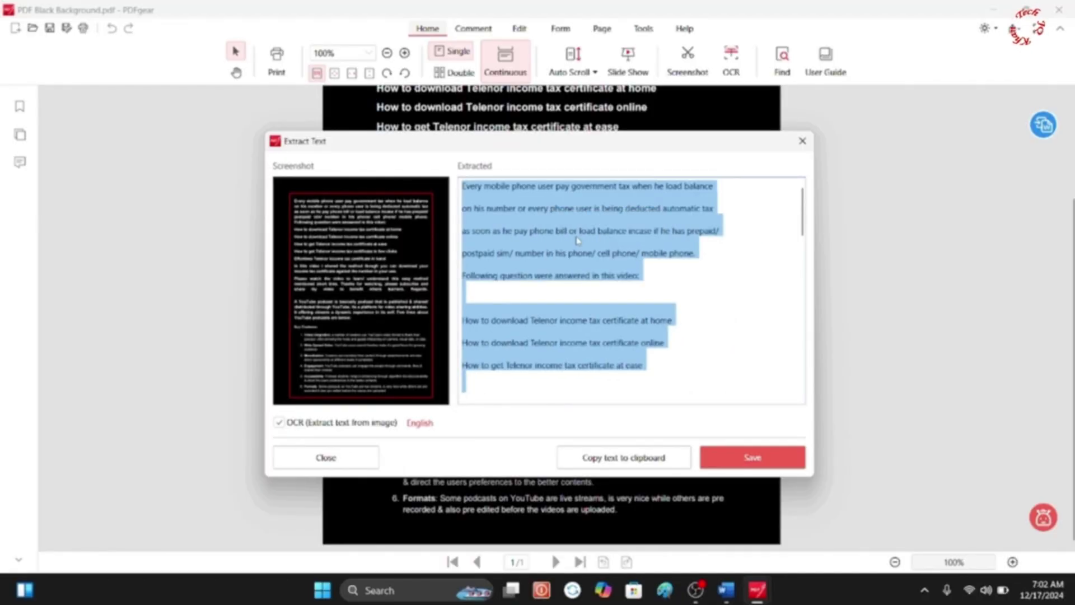
click(727, 590)
key(ctrl+v)
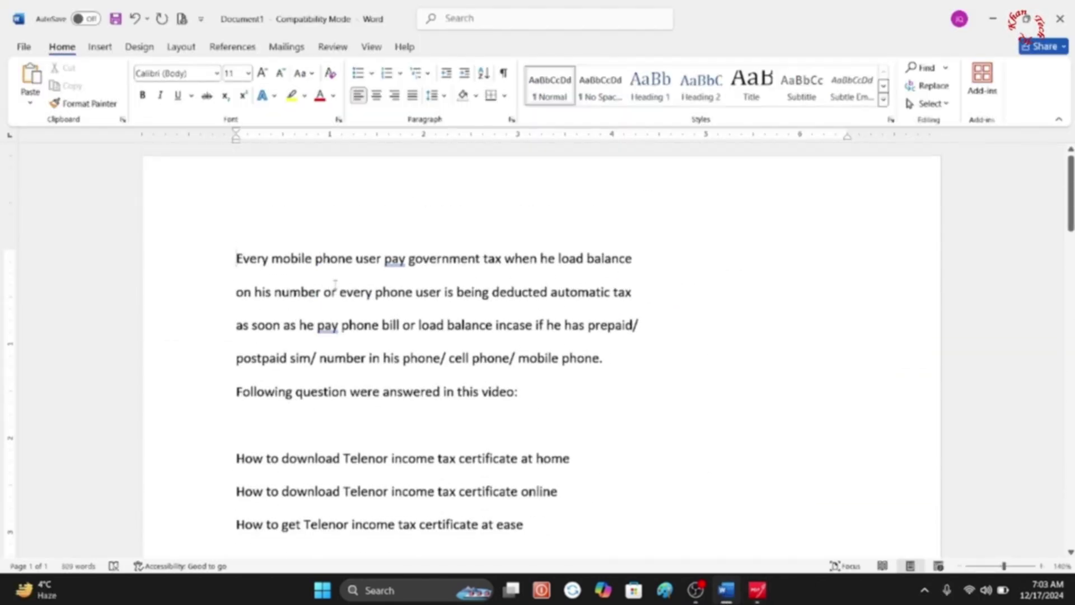
click(726, 596)
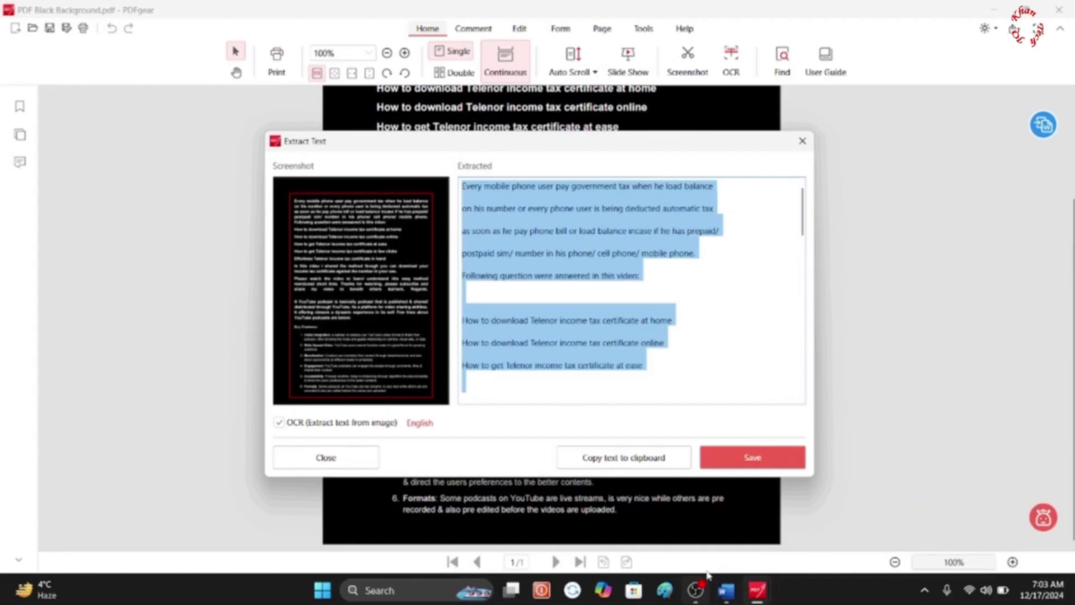
Step: Save the extracted text as Extract.txt on the Desktop
click(751, 460)
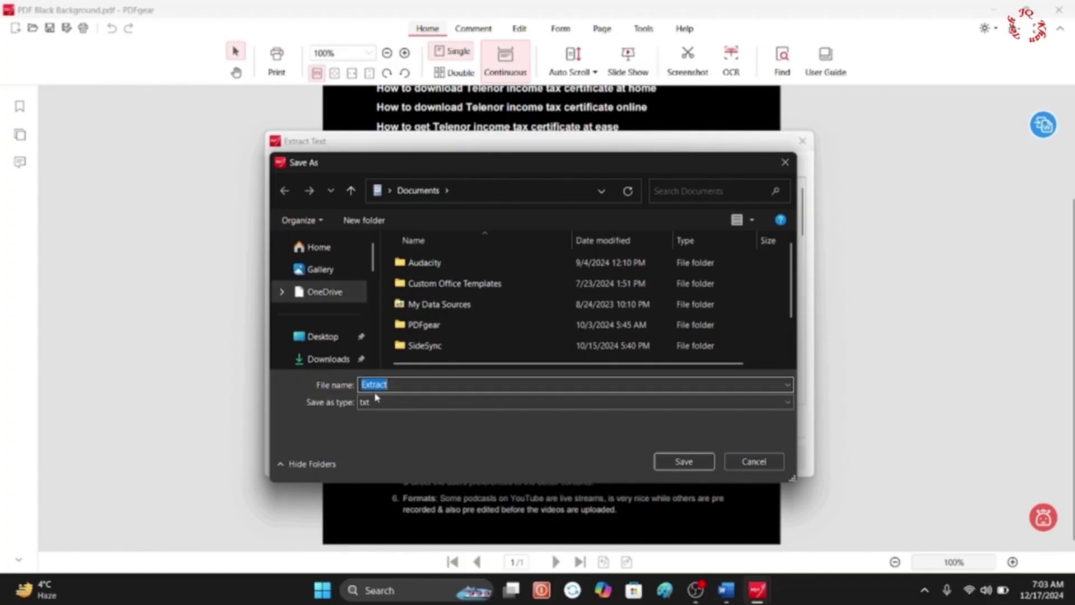
click(318, 340)
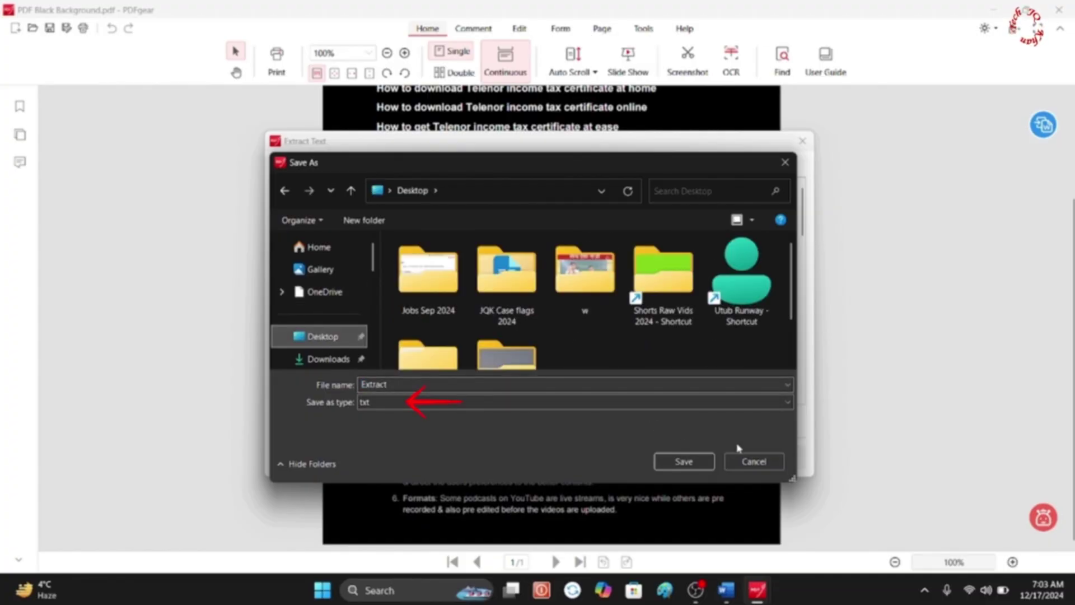
click(684, 461)
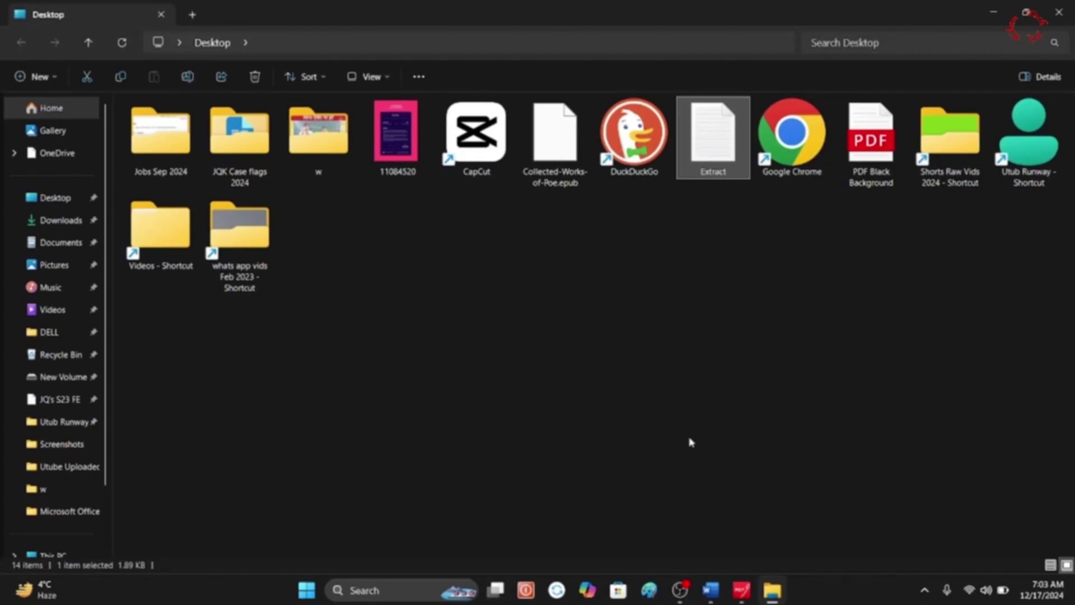
Step: Open Extract.txt in a maximized Notepad and scroll through its contents
double_click(713, 130)
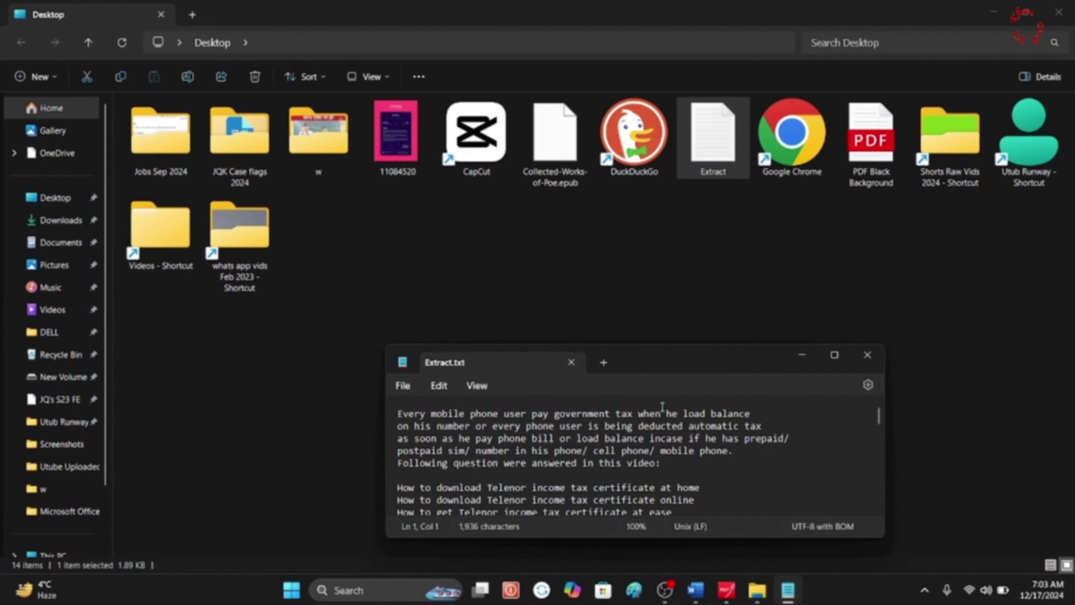
click(834, 355)
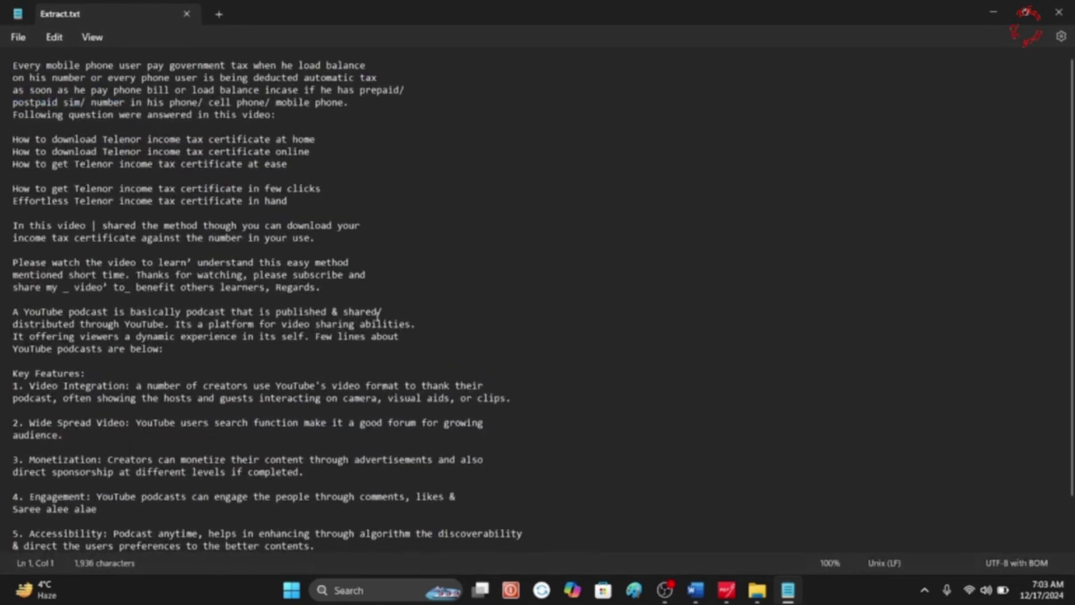
scroll(378, 314, down, 2)
scroll(378, 314, up, 2)
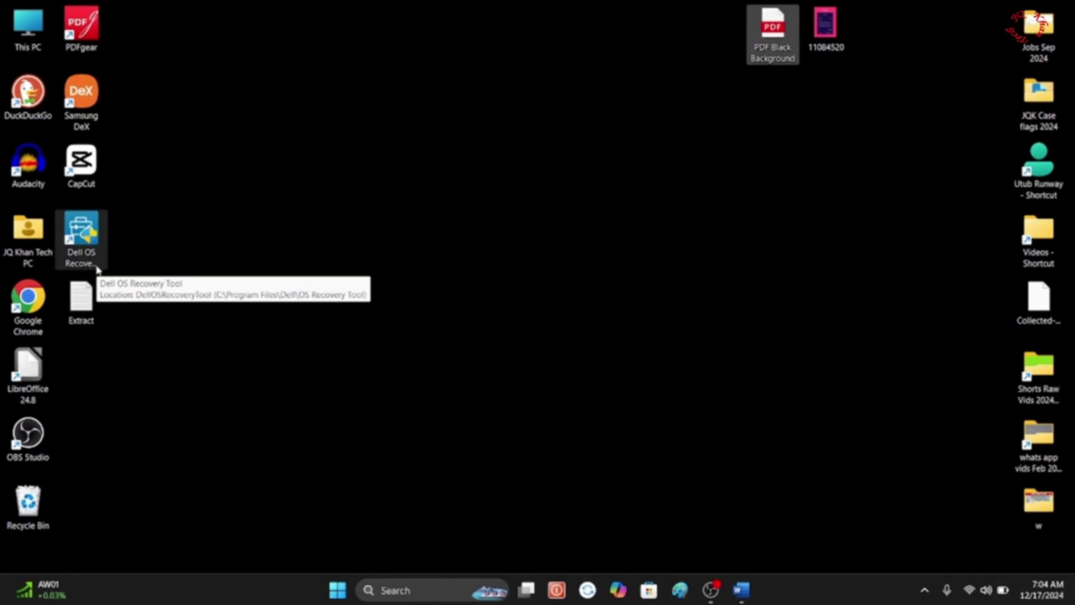
Step: Launch PDFgear and convert PDF Black Background from the Desktop with PDF to Word
click(82, 20)
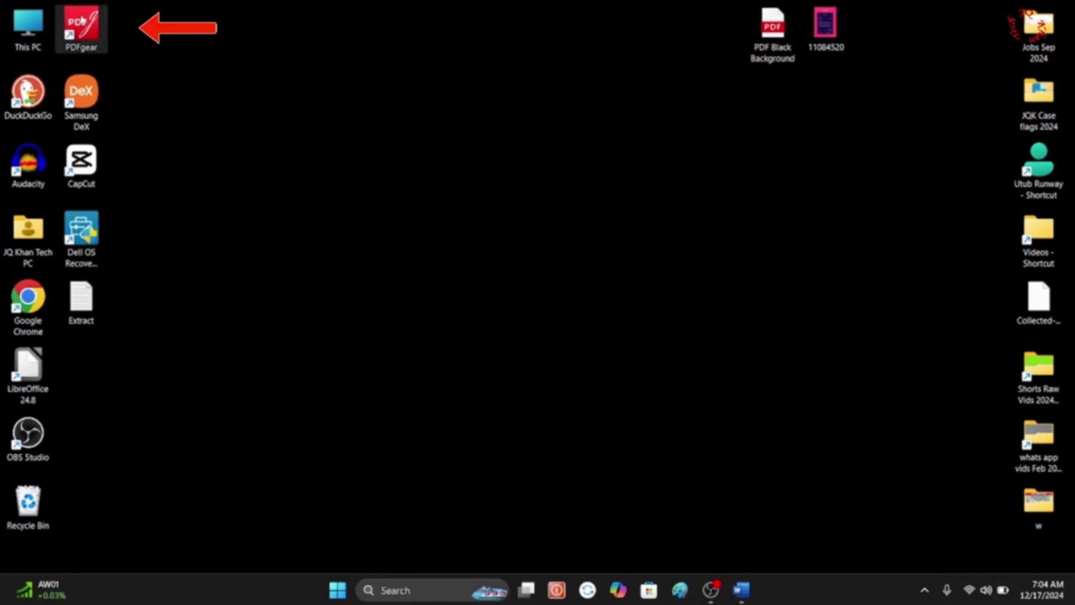
double_click(82, 21)
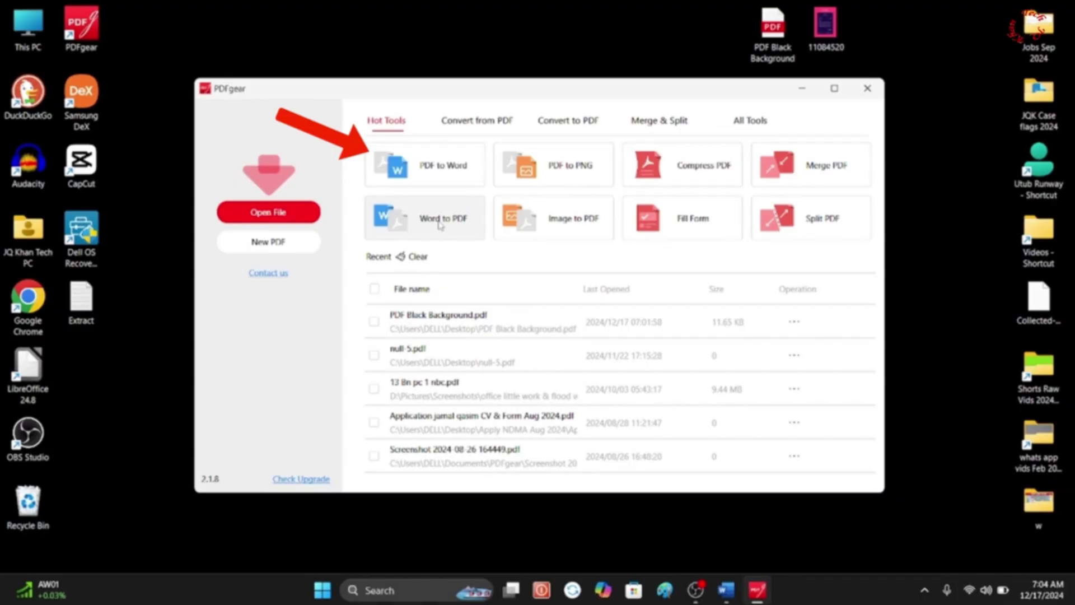
click(432, 178)
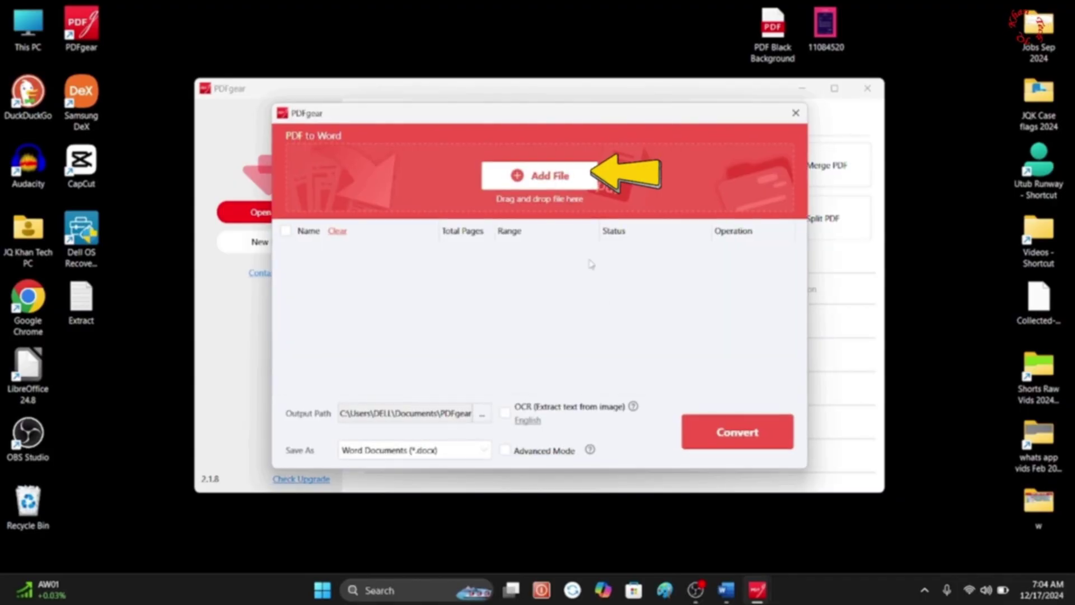
click(562, 178)
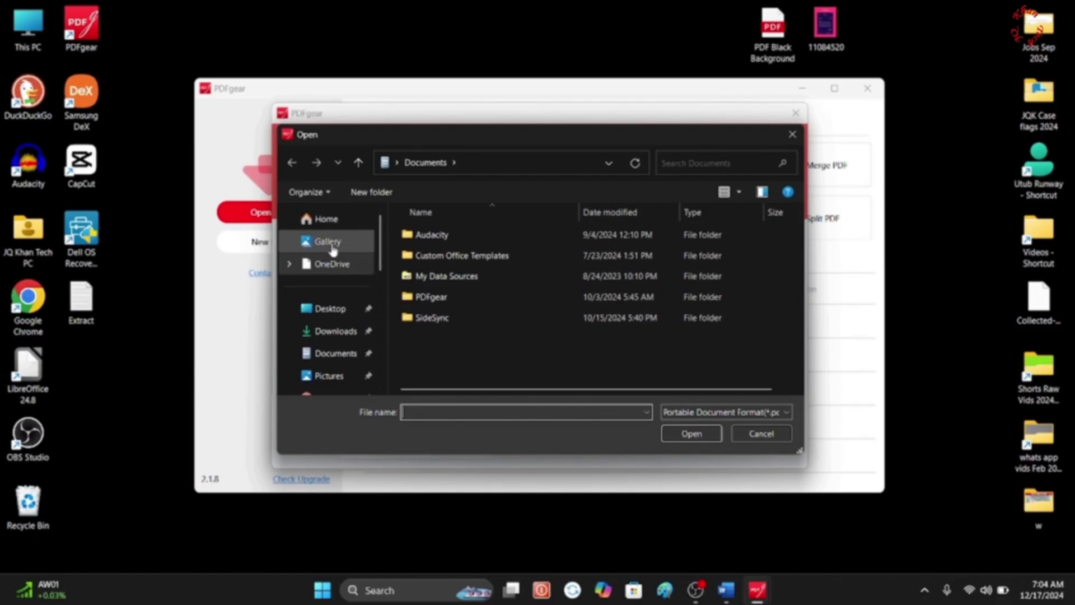
click(341, 313)
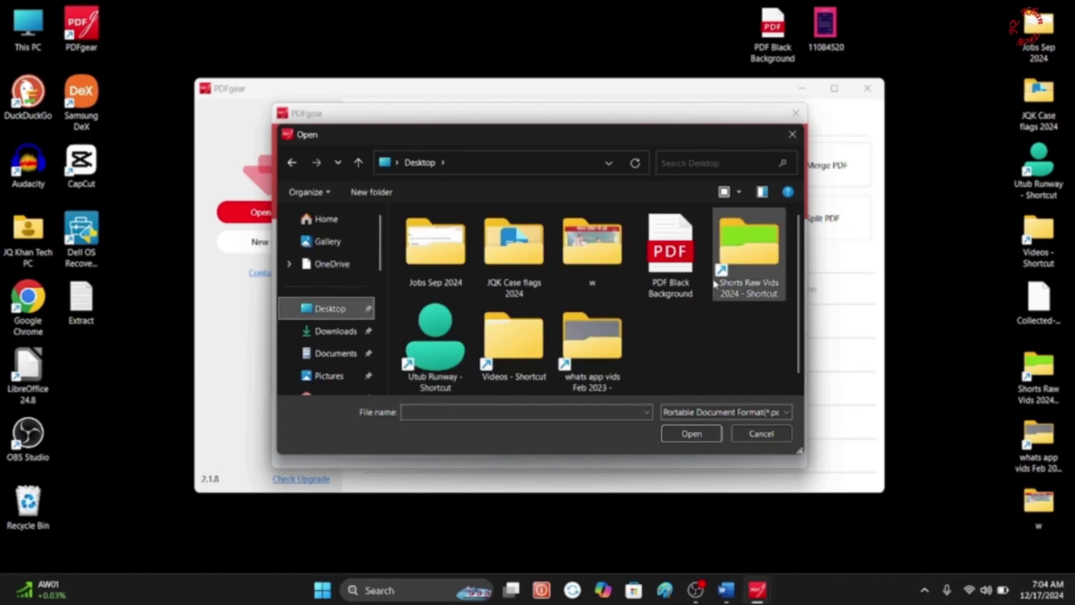
double_click(669, 251)
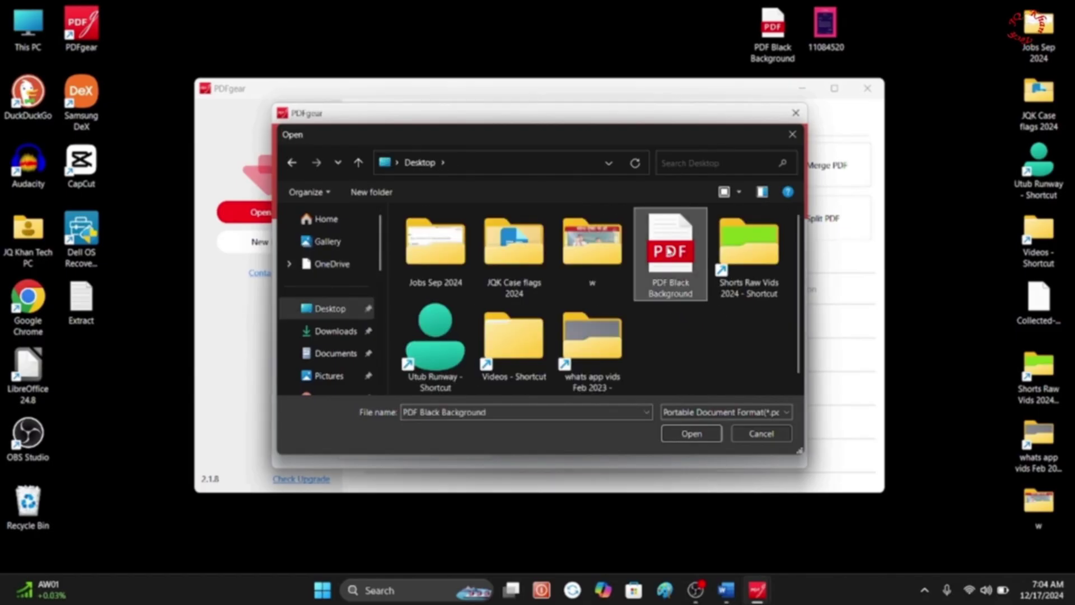
click(718, 433)
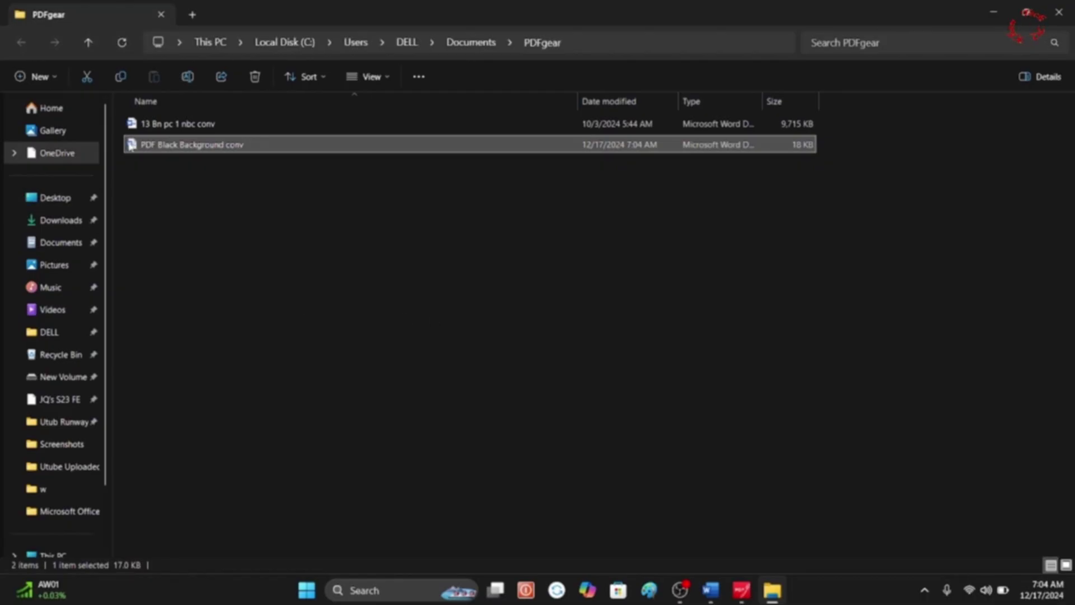
Step: Open PDF Black Background conv.docx in Word and select its body text from 'Every'
double_click(131, 145)
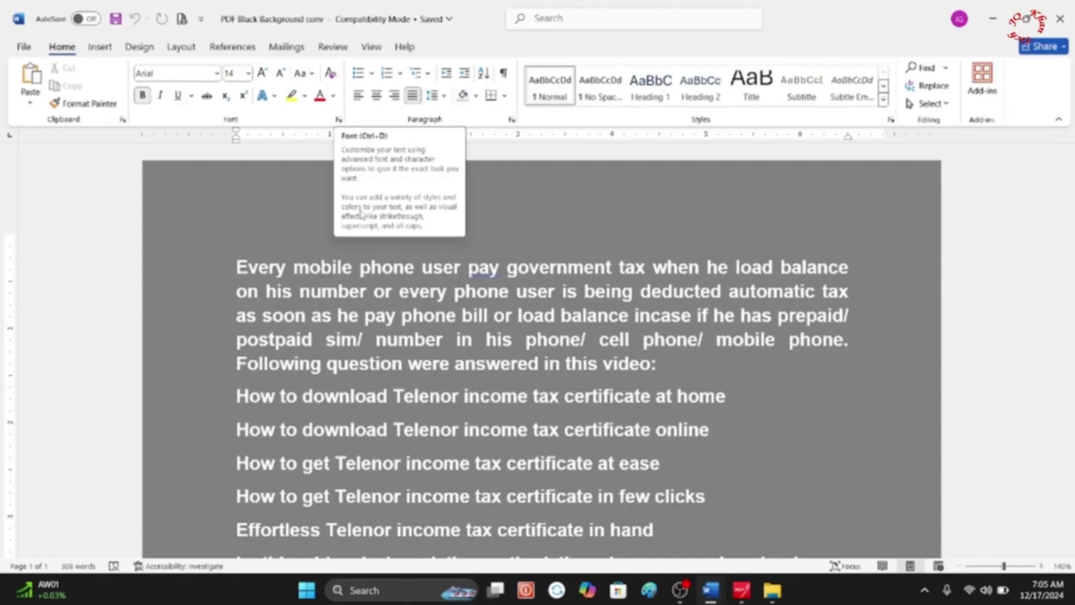
drag(235, 267, 592, 464)
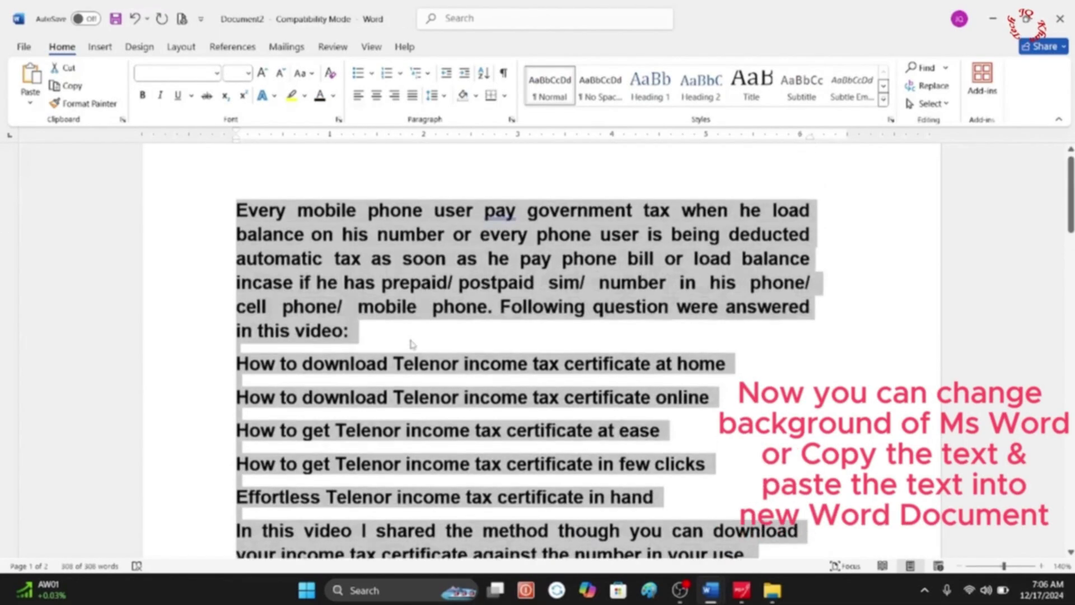
scroll(412, 337, up, 2)
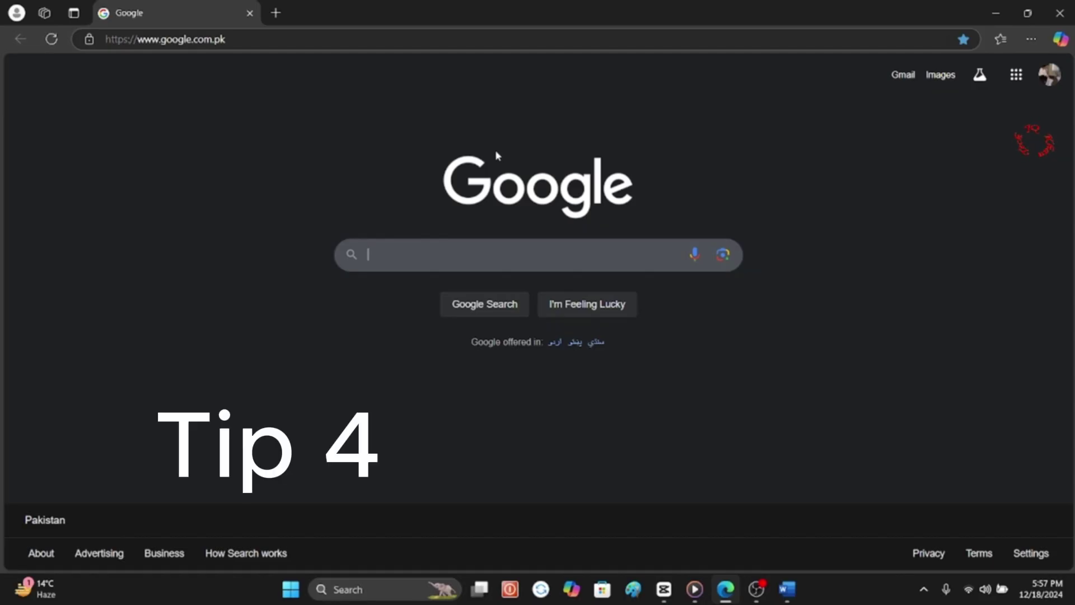
Step: Search Google for 'pdfconvertonline' and open its Convert PDF Online page in a new tab
text(pdfconver)
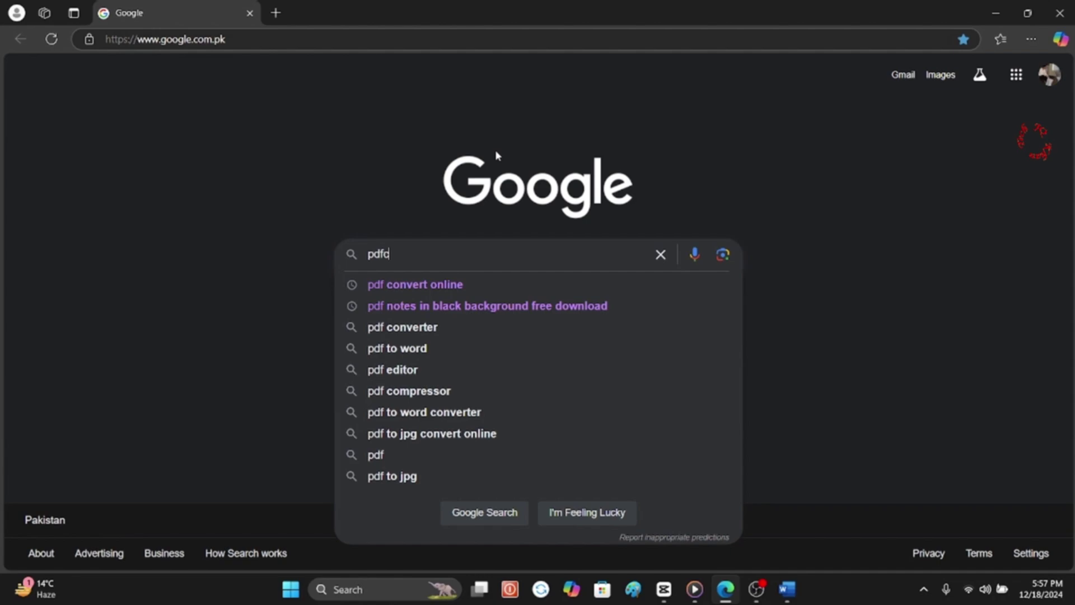
text(tonline)
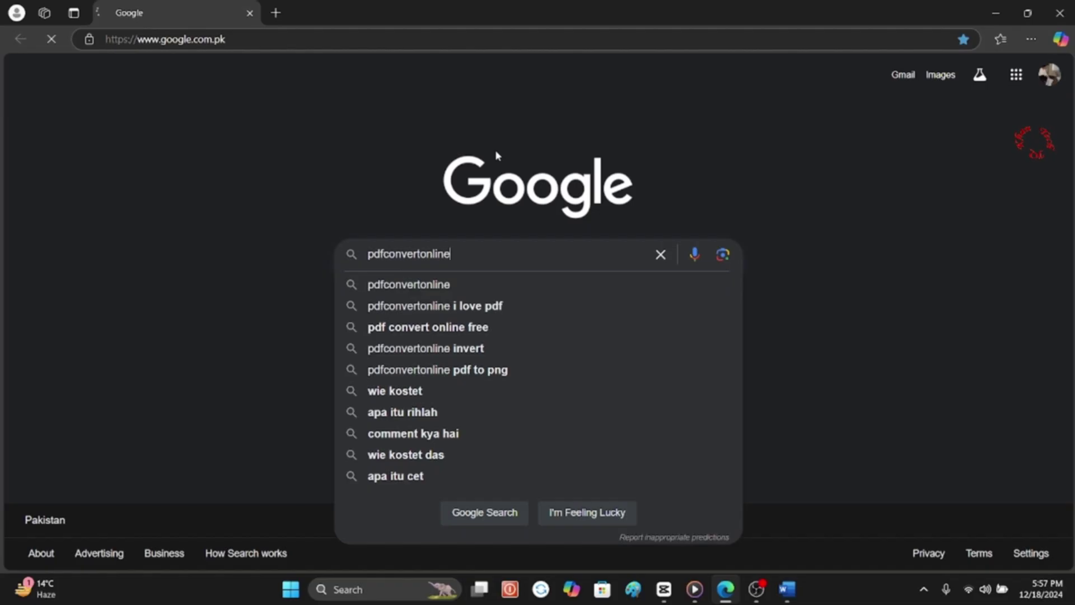
key(Return)
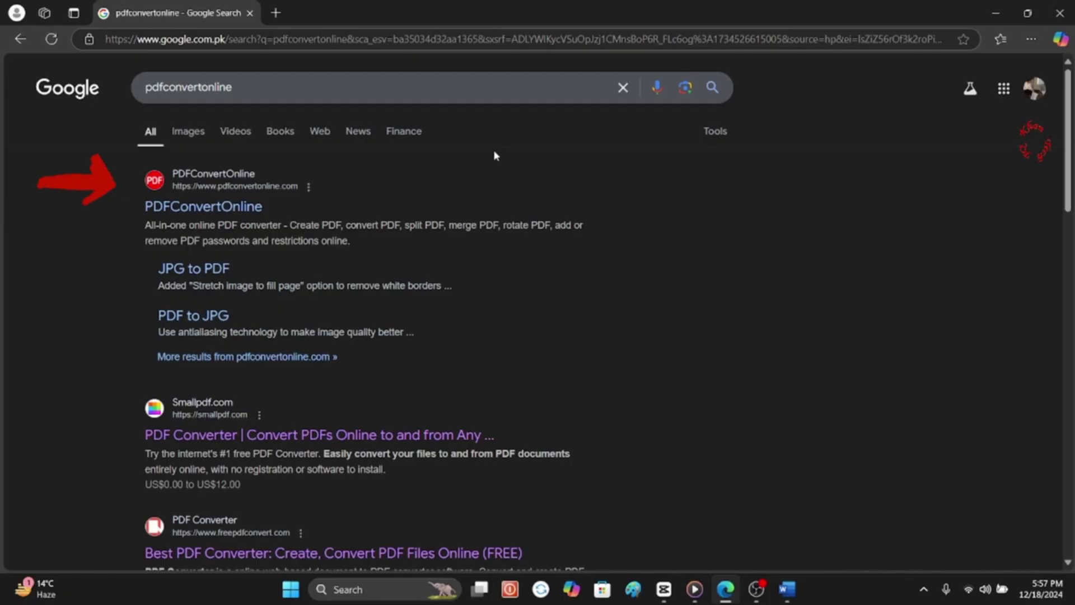
click(275, 358)
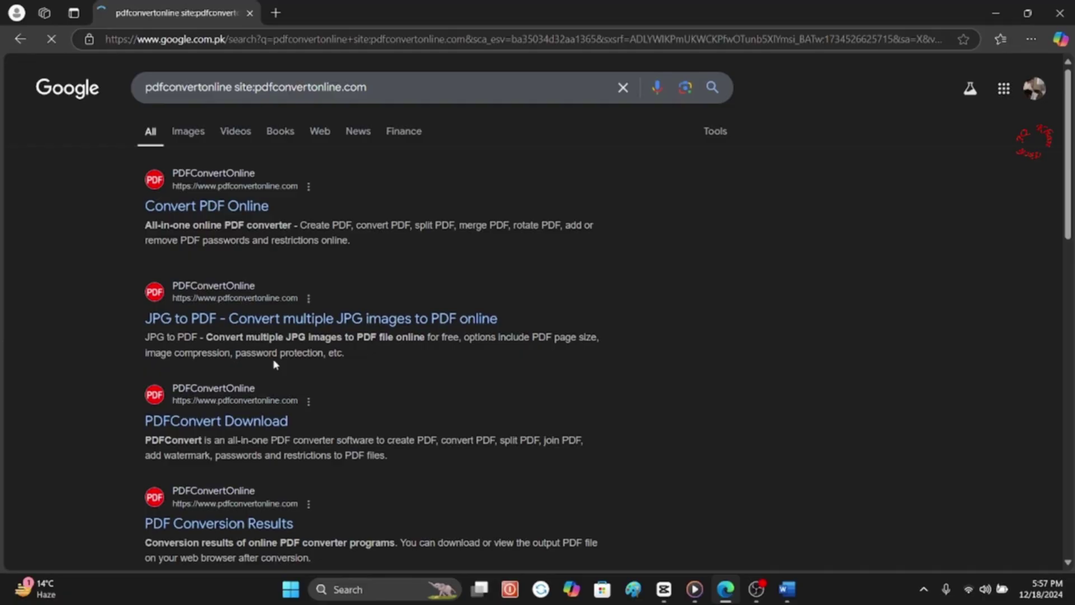
right_click(203, 207)
click(227, 215)
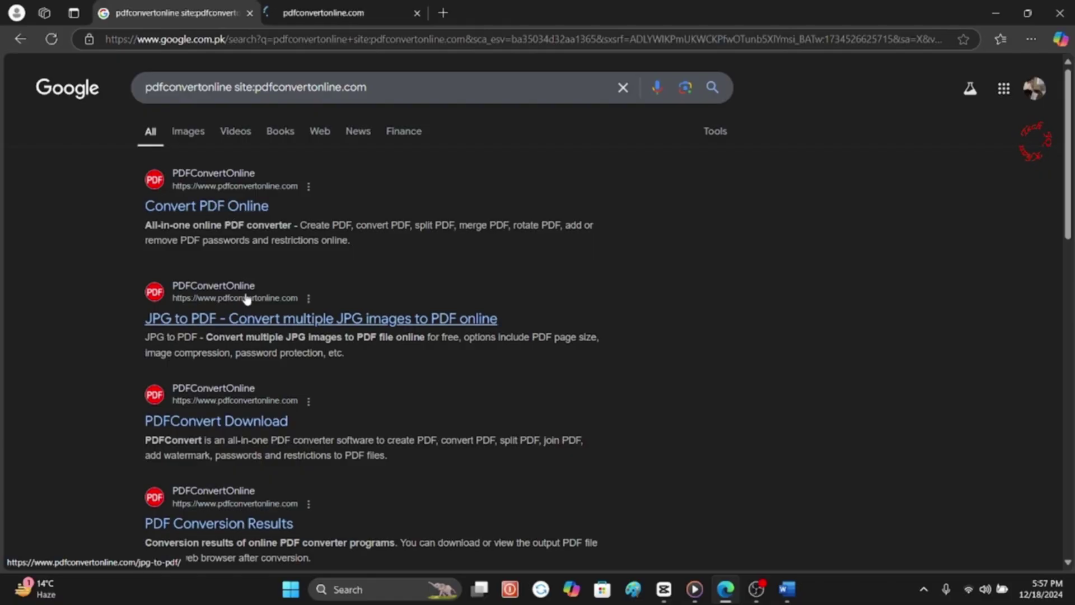
click(324, 16)
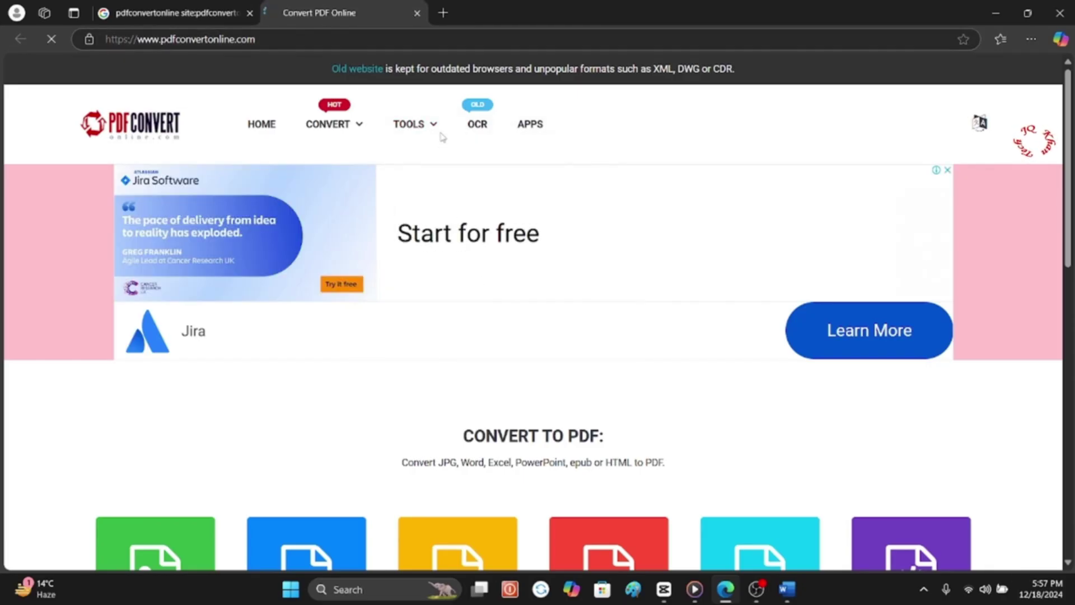
Step: Open Invert PDF from the TOOLS menu, dismiss the ad, and start choosing a file
mouse_move(436, 130)
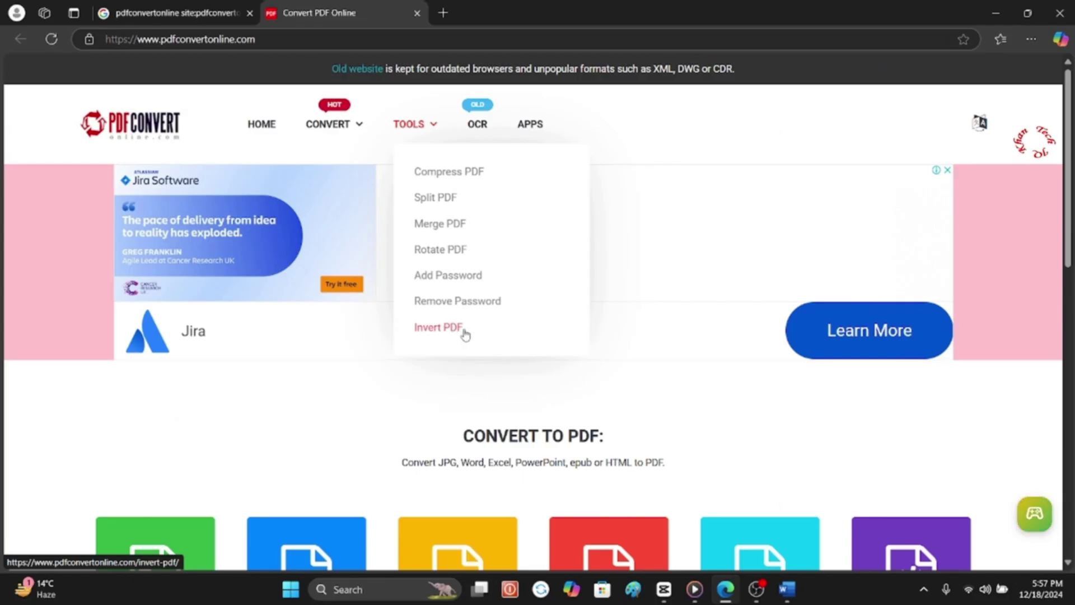
click(462, 333)
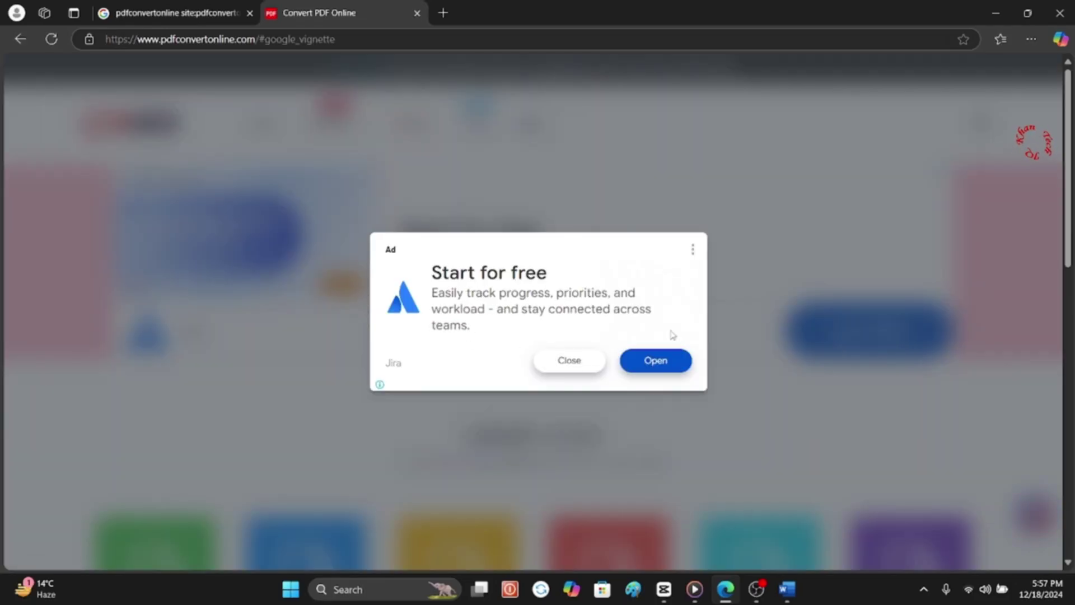
click(582, 362)
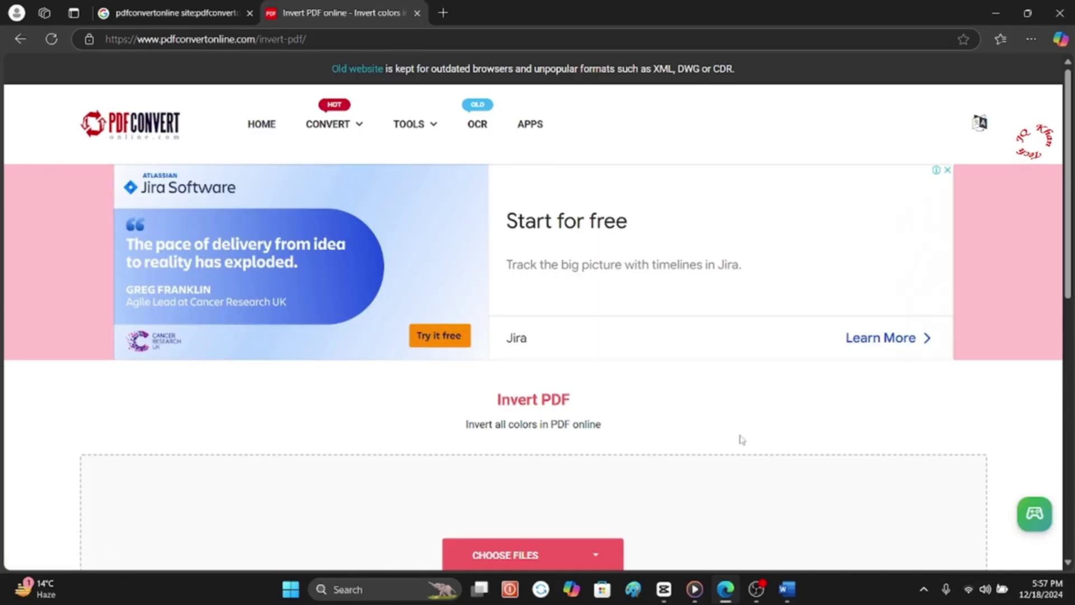
scroll(741, 436, down, 3)
click(530, 347)
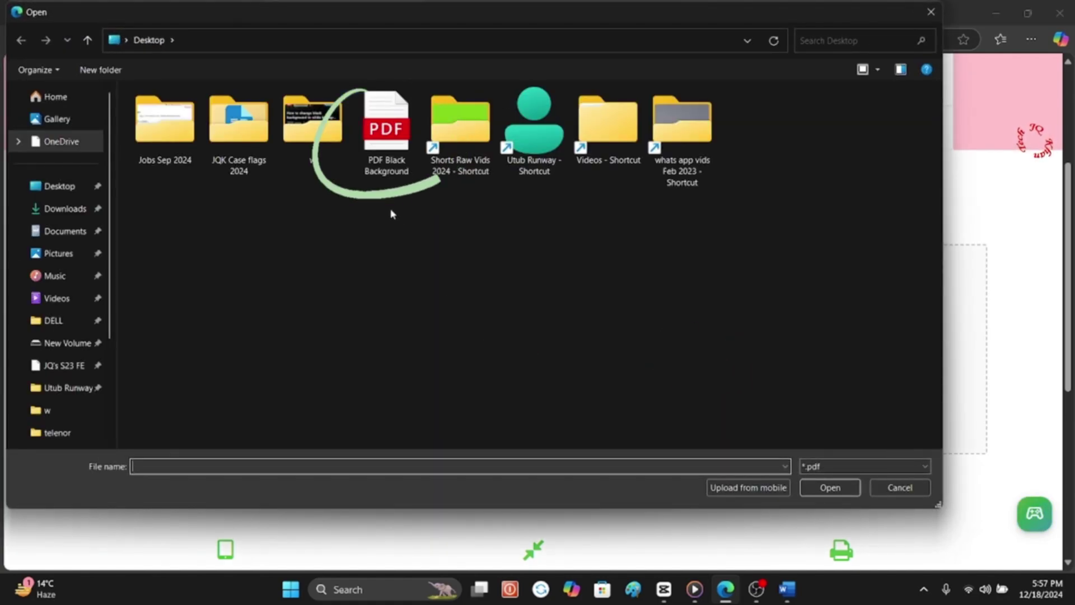
Step: Upload PDF Black Background for inverting and download the 57.83 KB output PDF
click(387, 132)
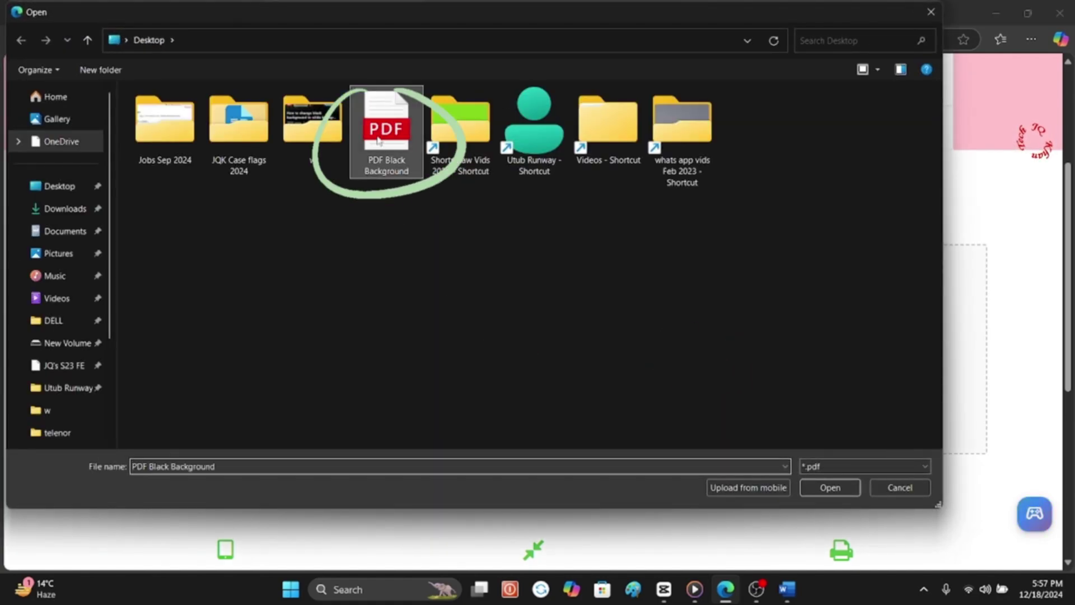
click(830, 486)
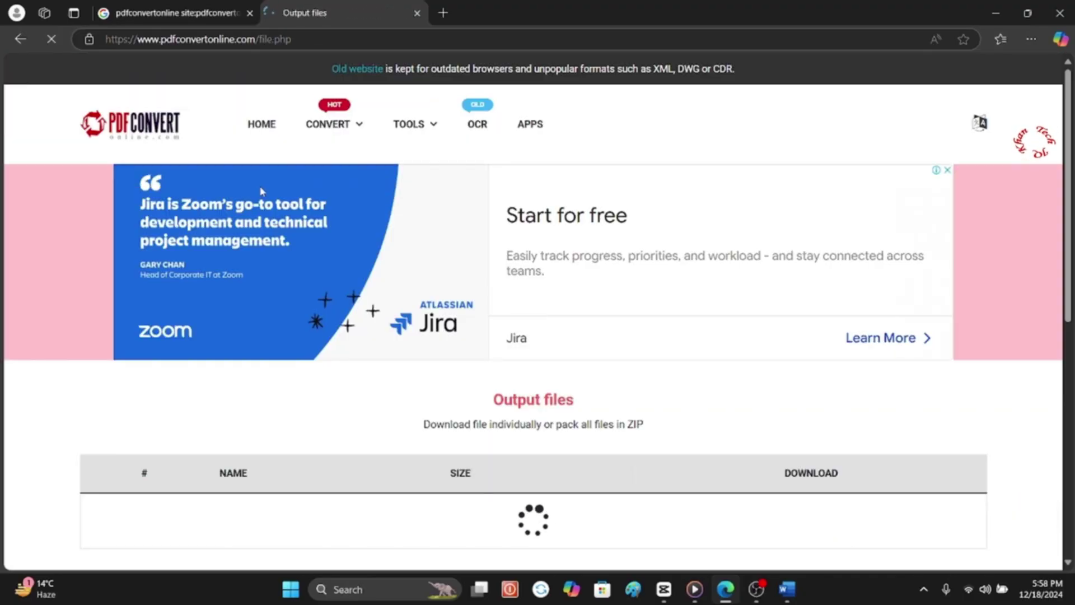
scroll(427, 346, down, 2)
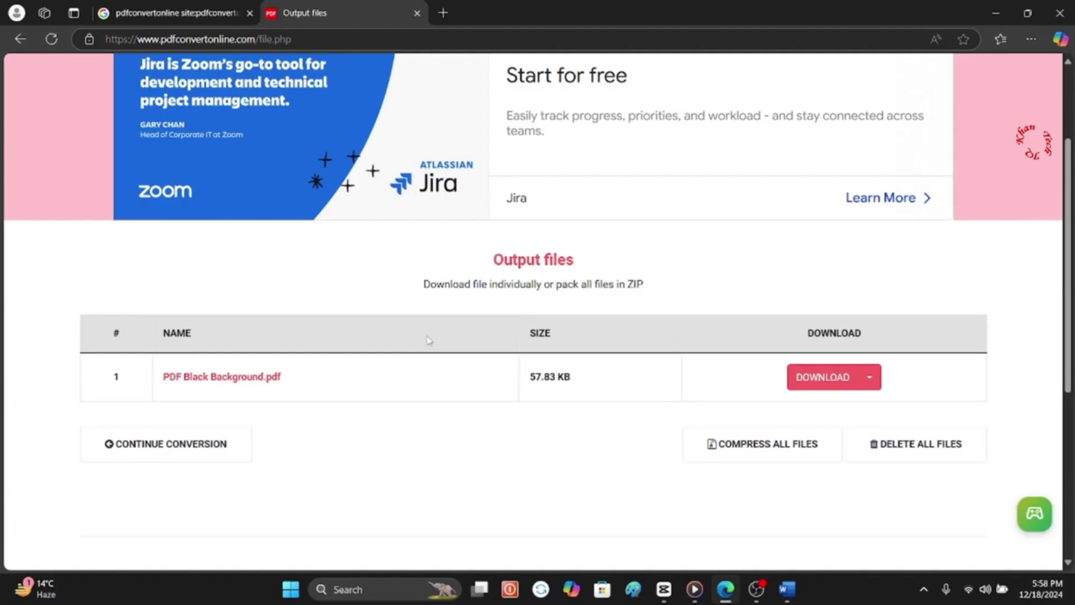
scroll(429, 341, down, 1)
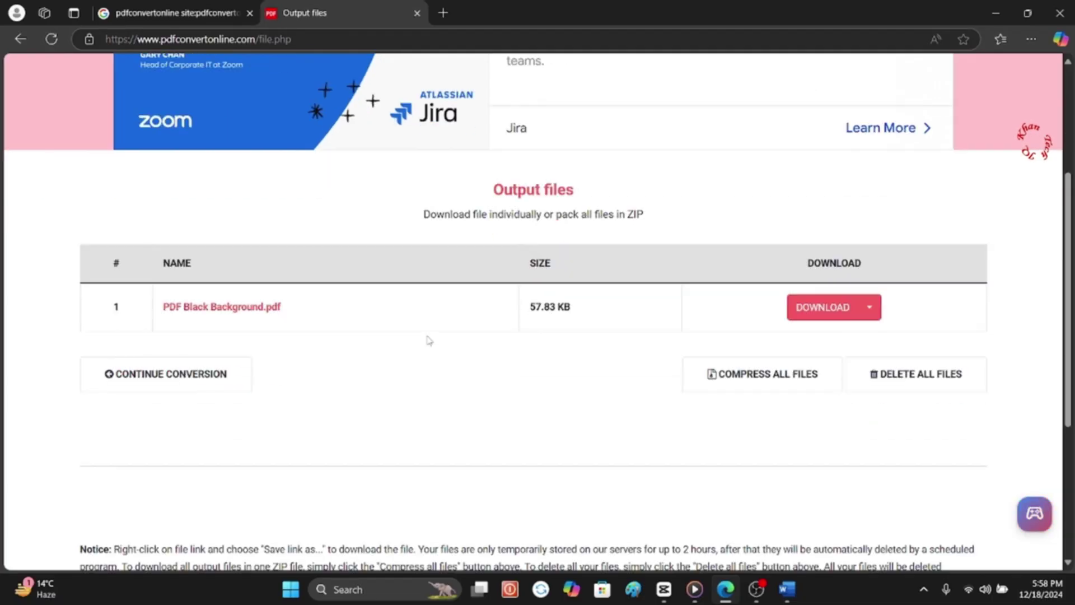
click(807, 311)
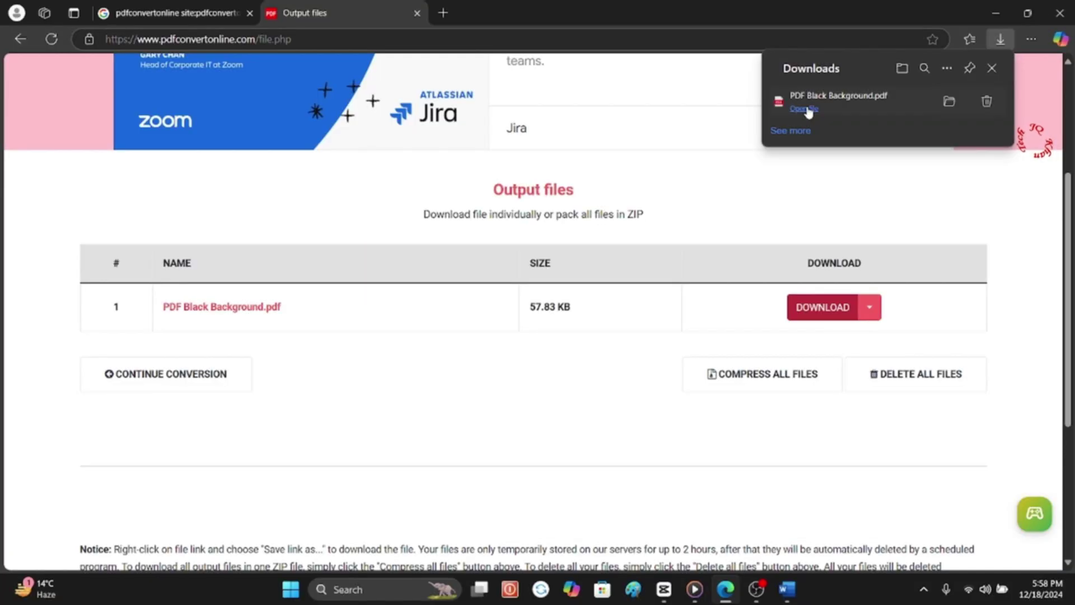
Step: Open the inverted PDF in Edge and compare it with the original black-background PDF
click(707, 149)
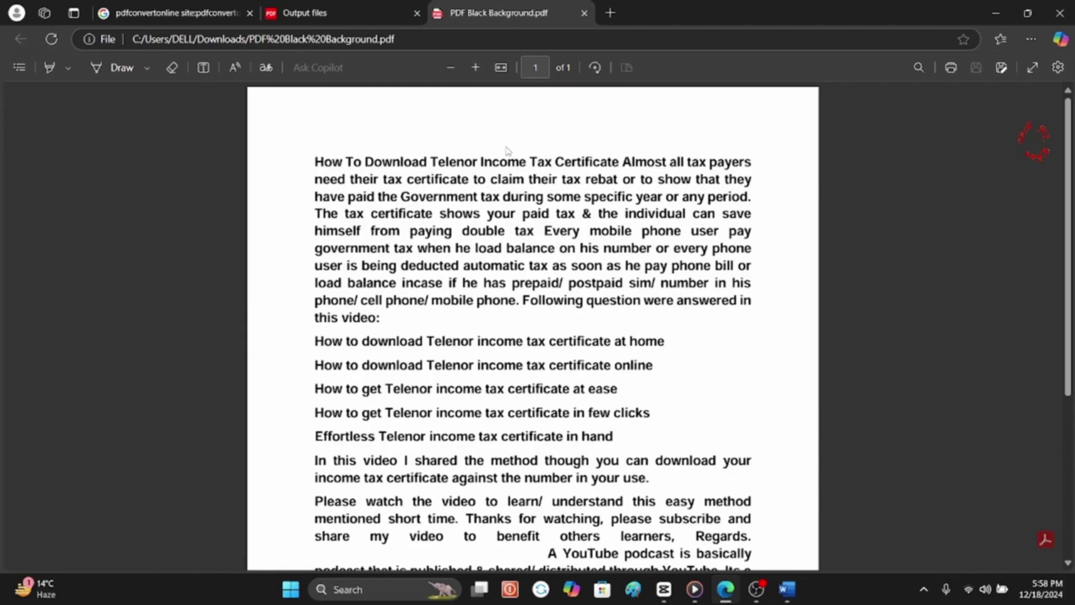
drag(325, 162, 461, 343)
click(1005, 12)
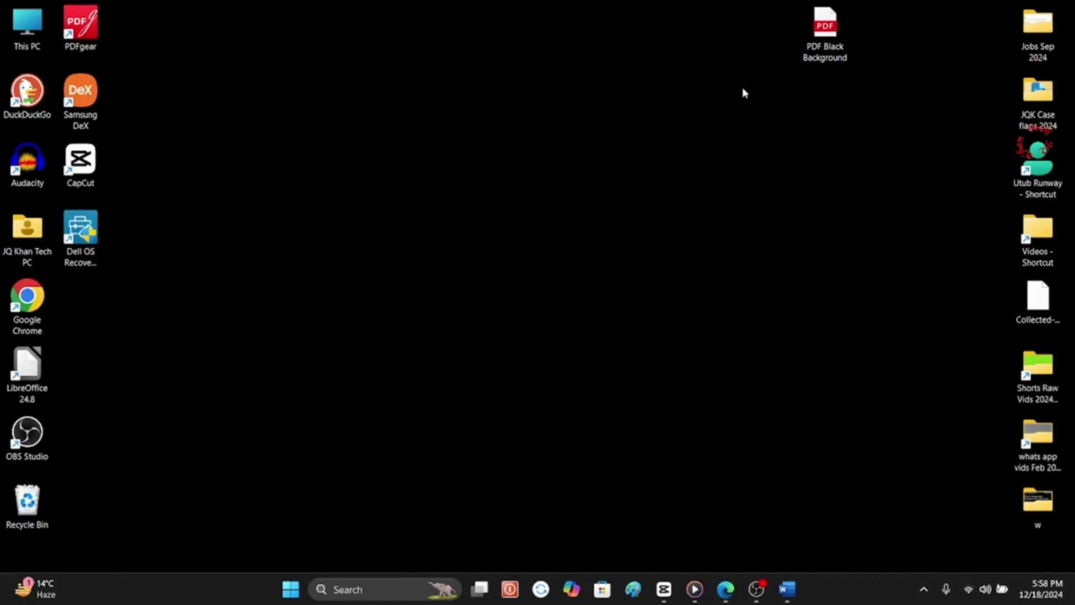
double_click(835, 21)
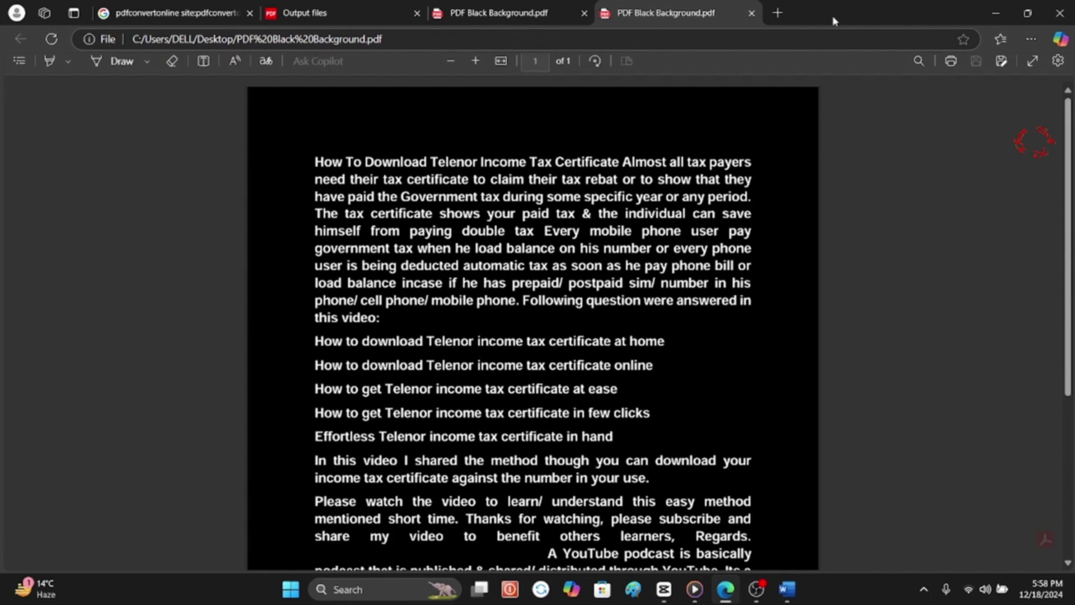
click(511, 15)
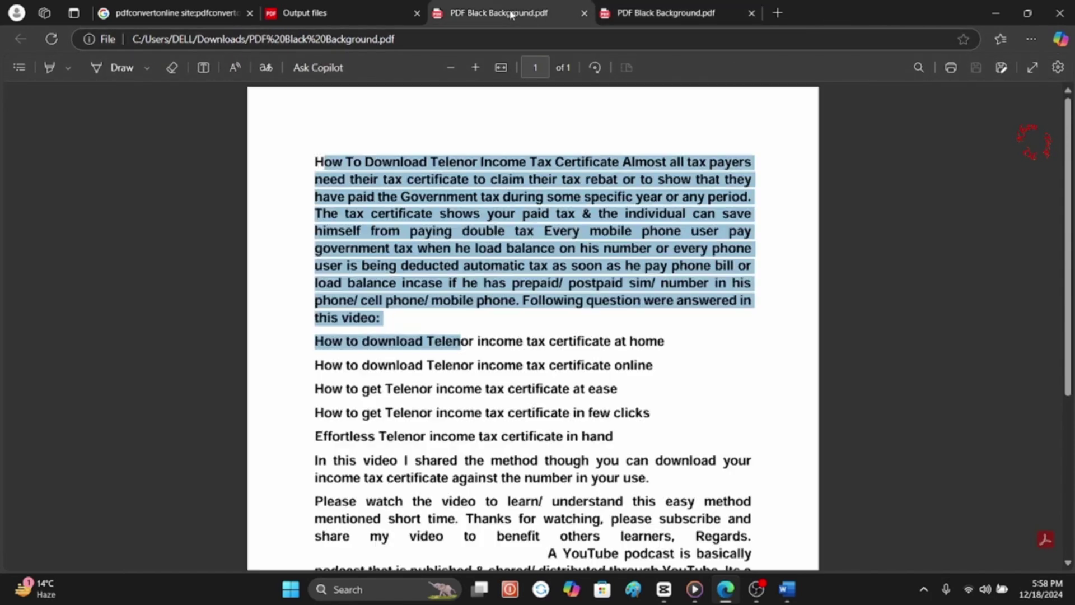
click(646, 13)
click(526, 14)
click(500, 180)
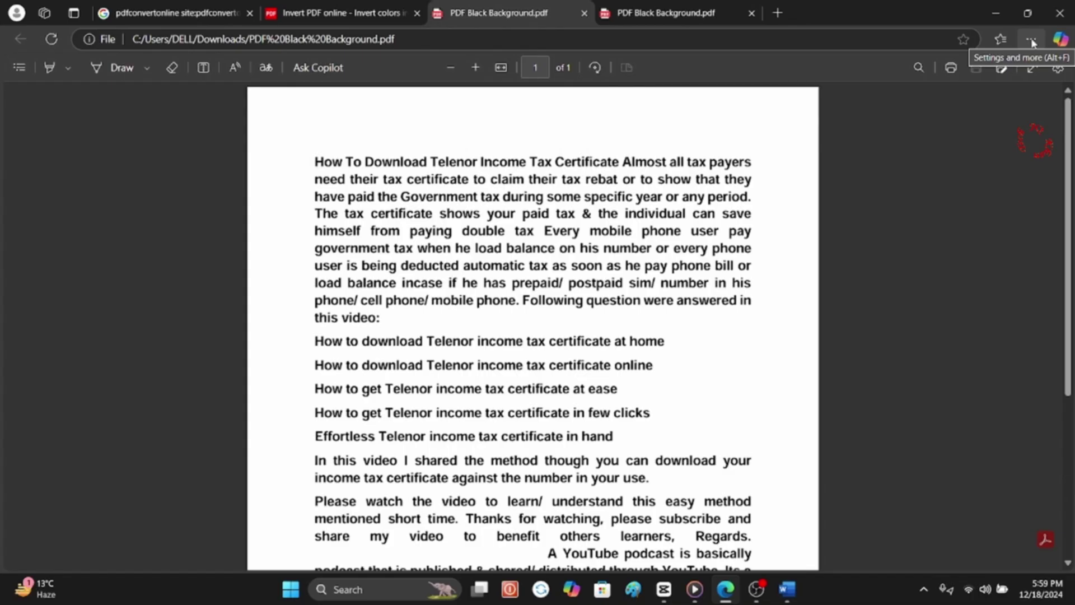
Step: Open the Downloads folder holding the converted PDF Black Background file from Edge's downloads list
click(1032, 40)
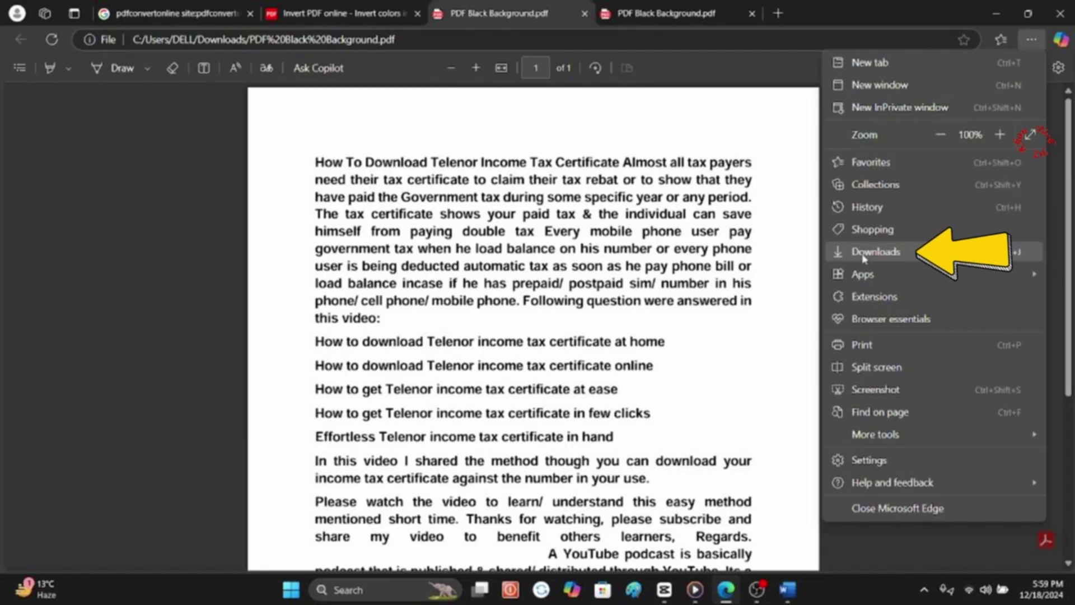
click(864, 255)
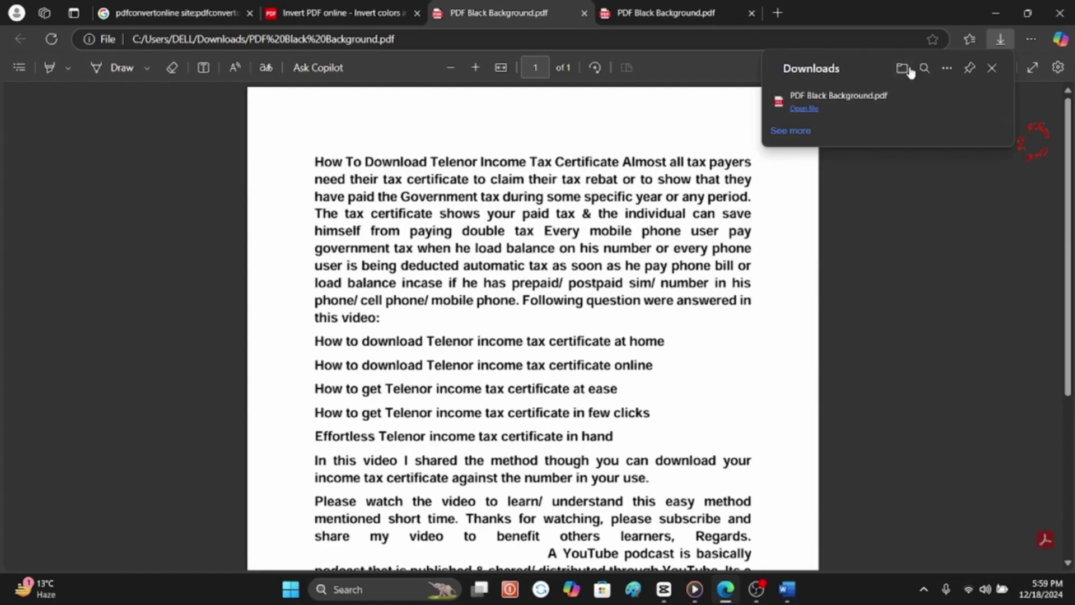
click(852, 96)
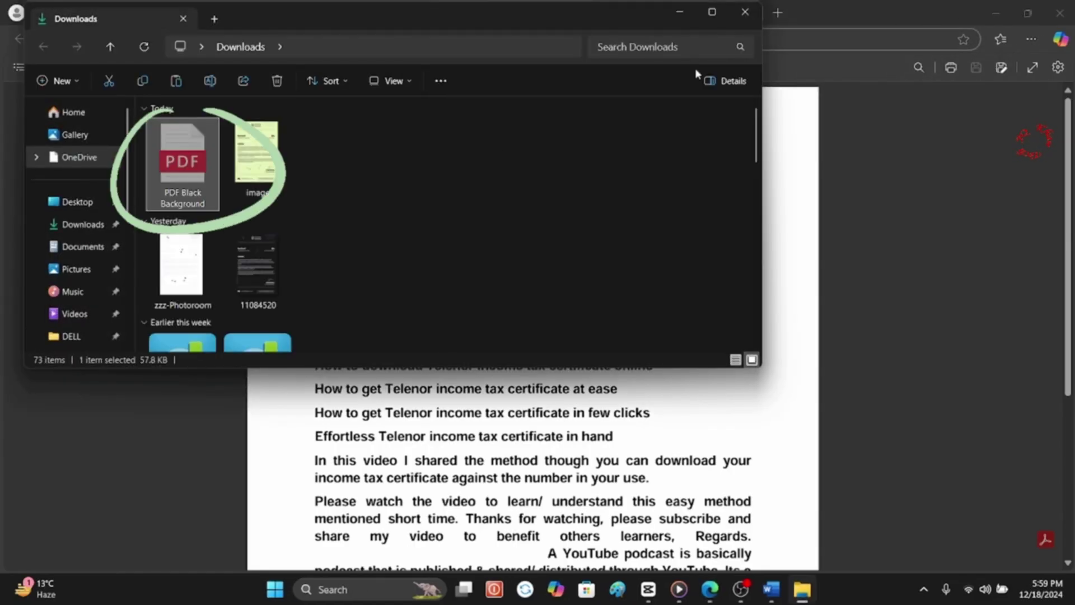
Step: Rename the converted PDF to 'PDF Black Background 1'
right_click(185, 163)
click(290, 178)
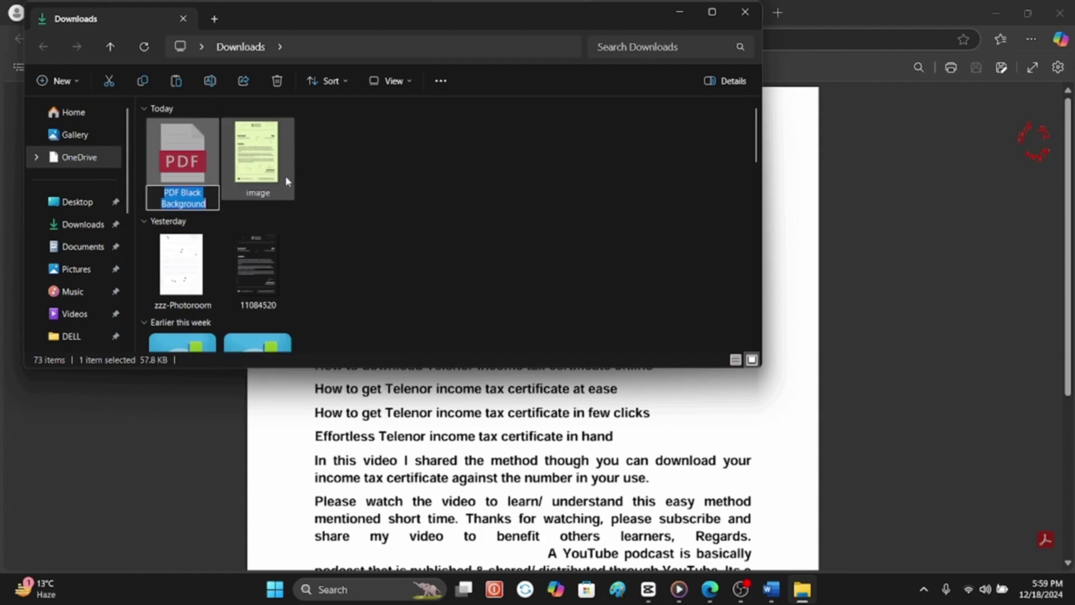
key(End)
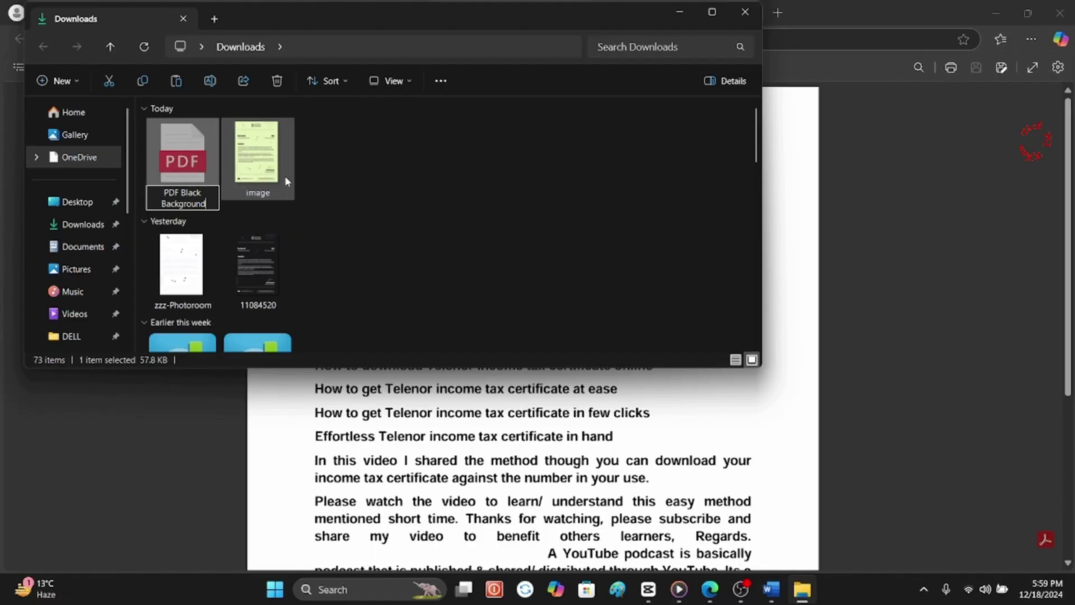
text(1)
key(Return)
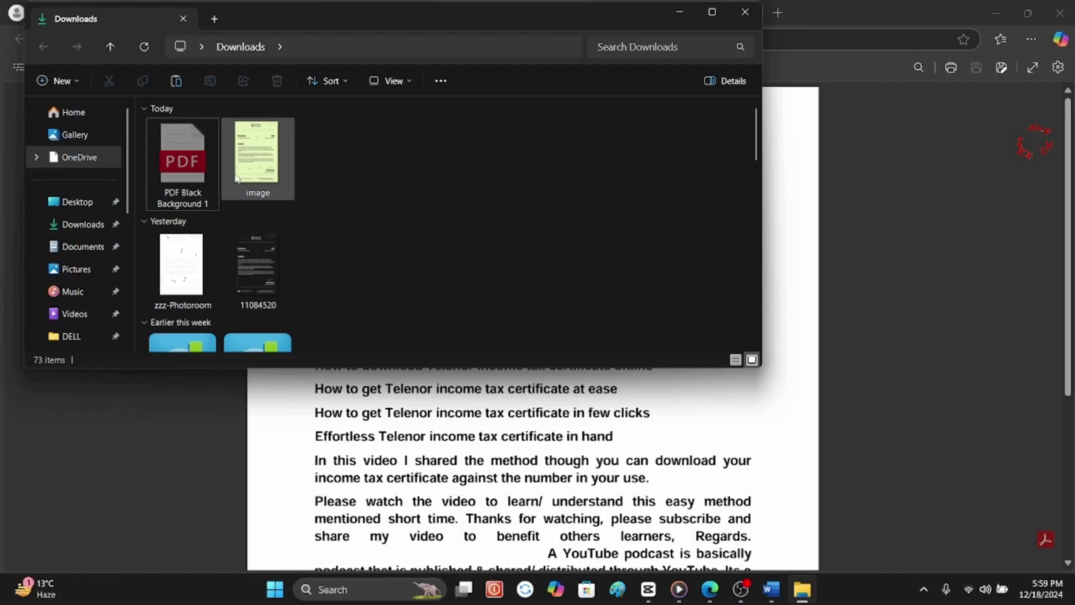
Step: Copy PDF Black Background 1 onto the desktop and place it beside the original PDF
right_click(177, 152)
click(199, 164)
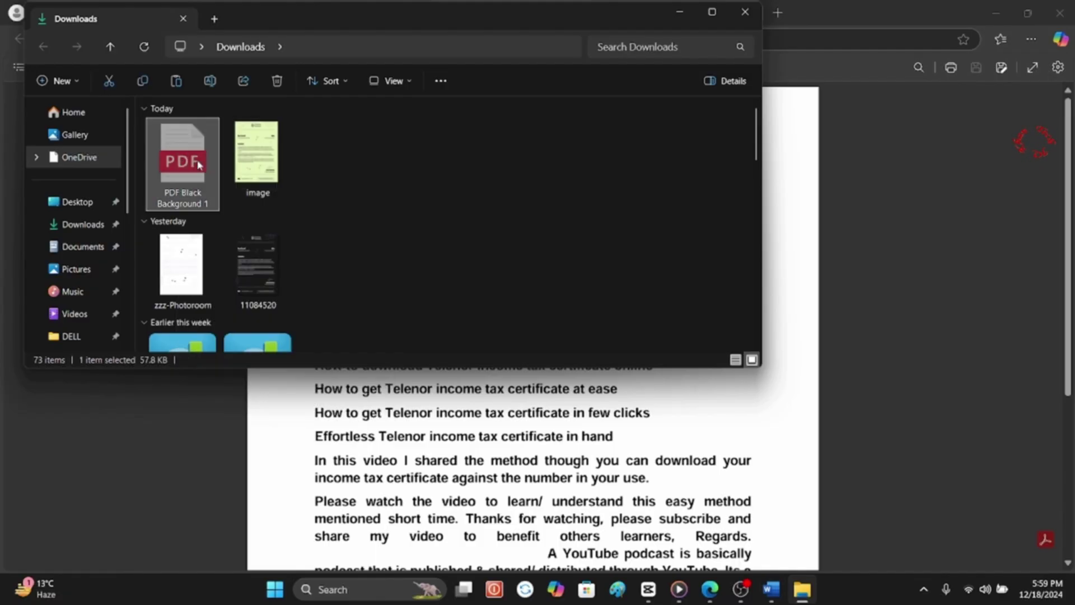
click(992, 11)
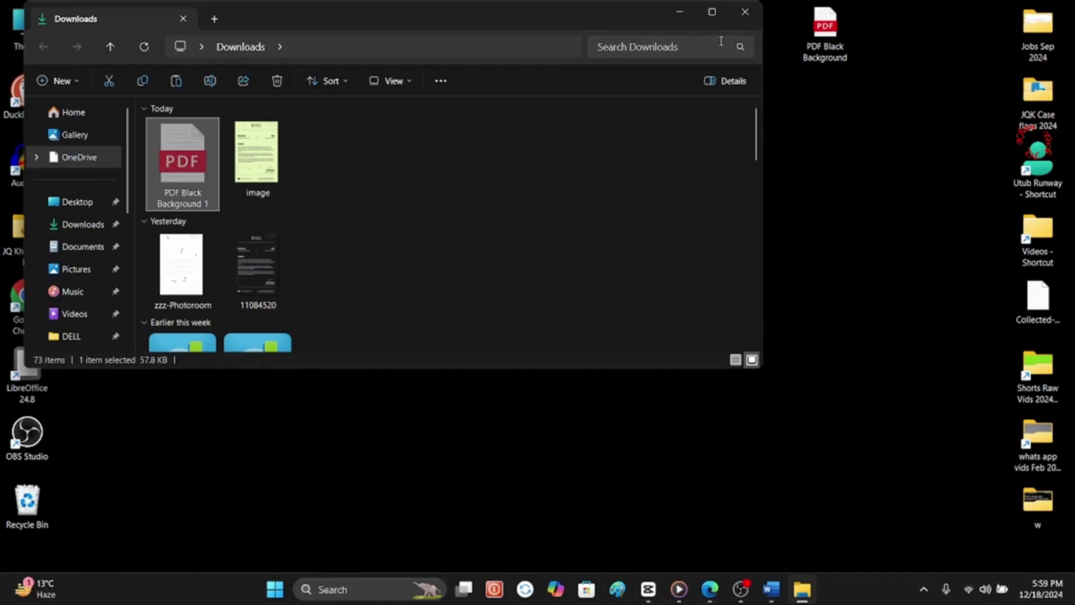
click(679, 12)
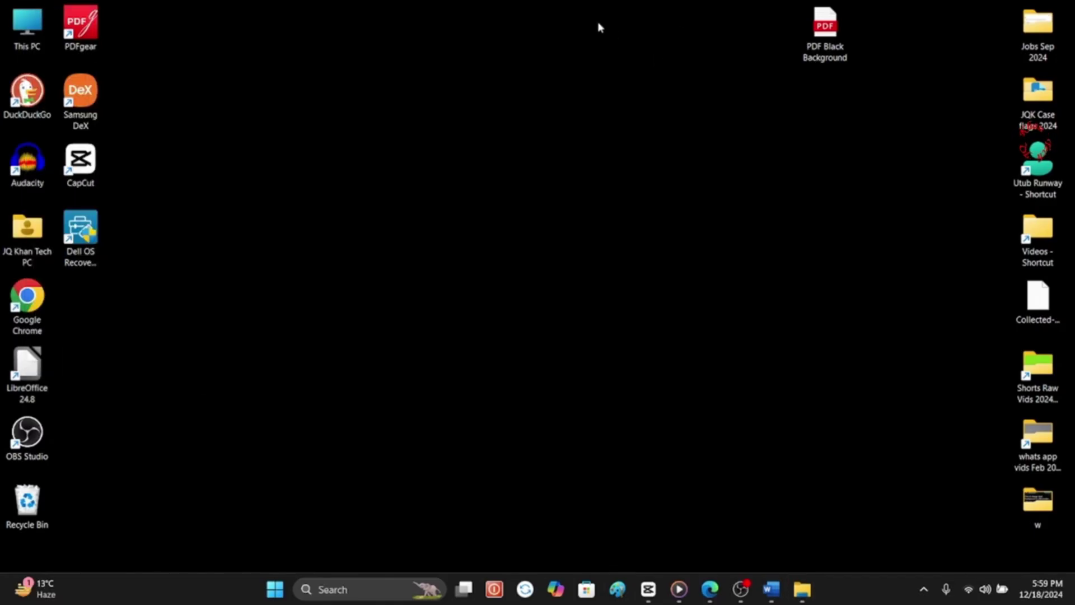
right_click(598, 25)
click(619, 47)
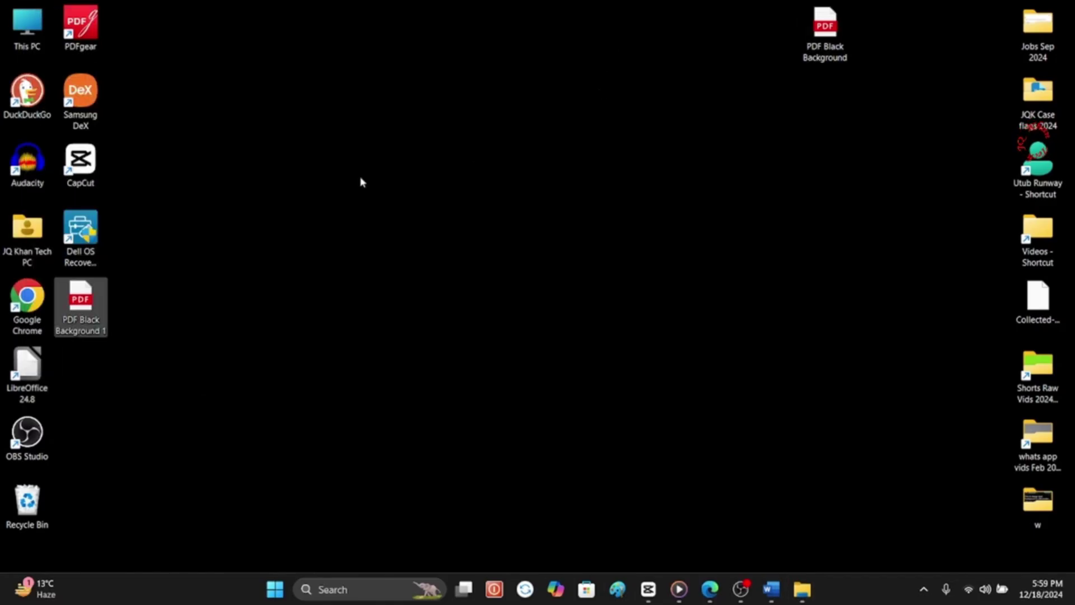
drag(95, 286, 730, 17)
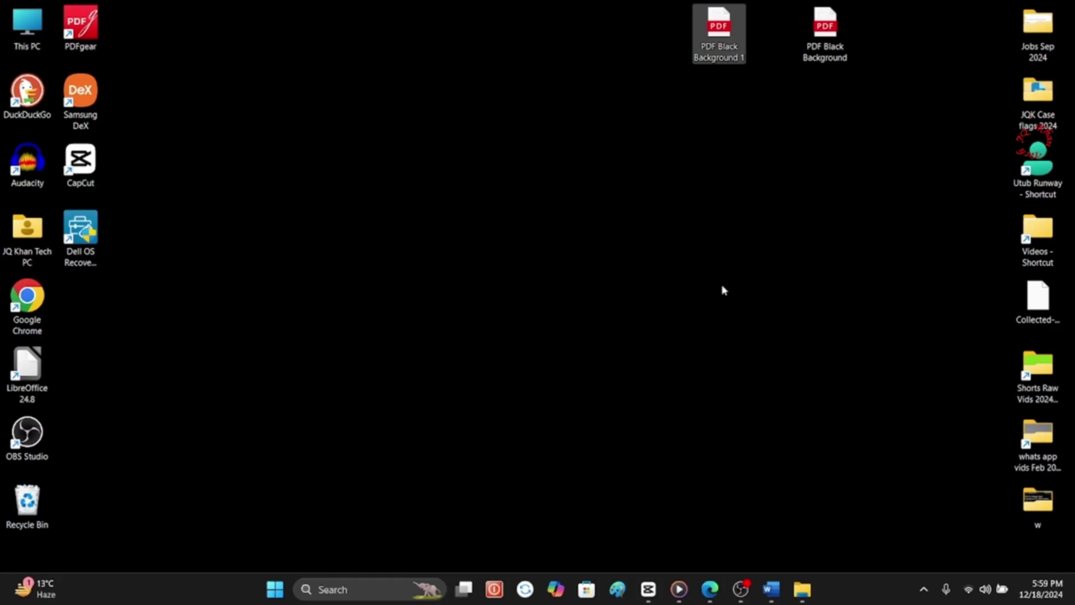
click(710, 589)
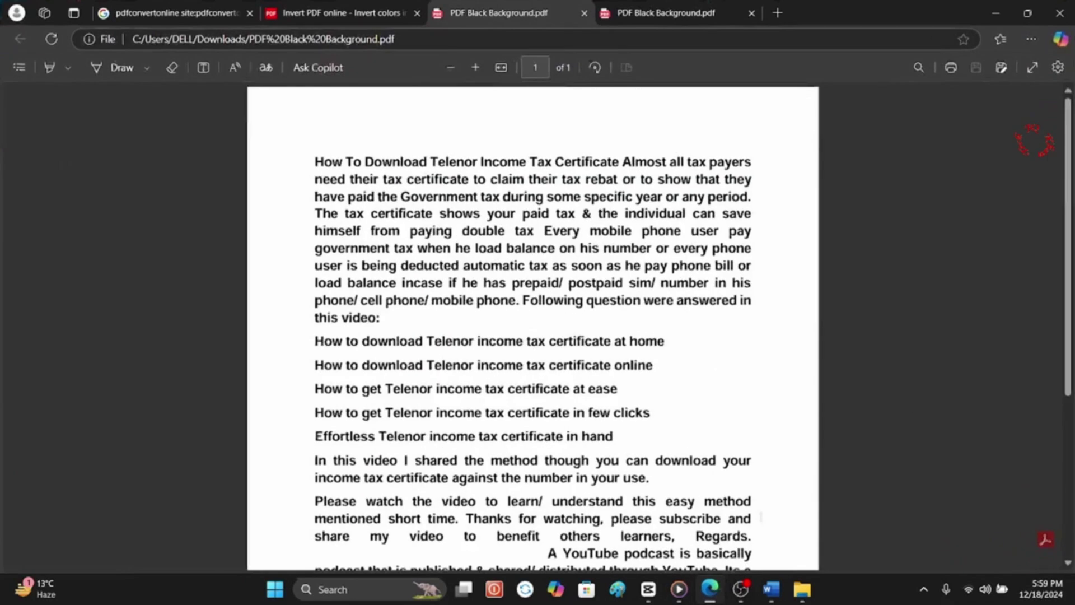
Step: Open PDF Black Background 1 and the original black-background PDF in two Edge tabs to compare them
click(1060, 12)
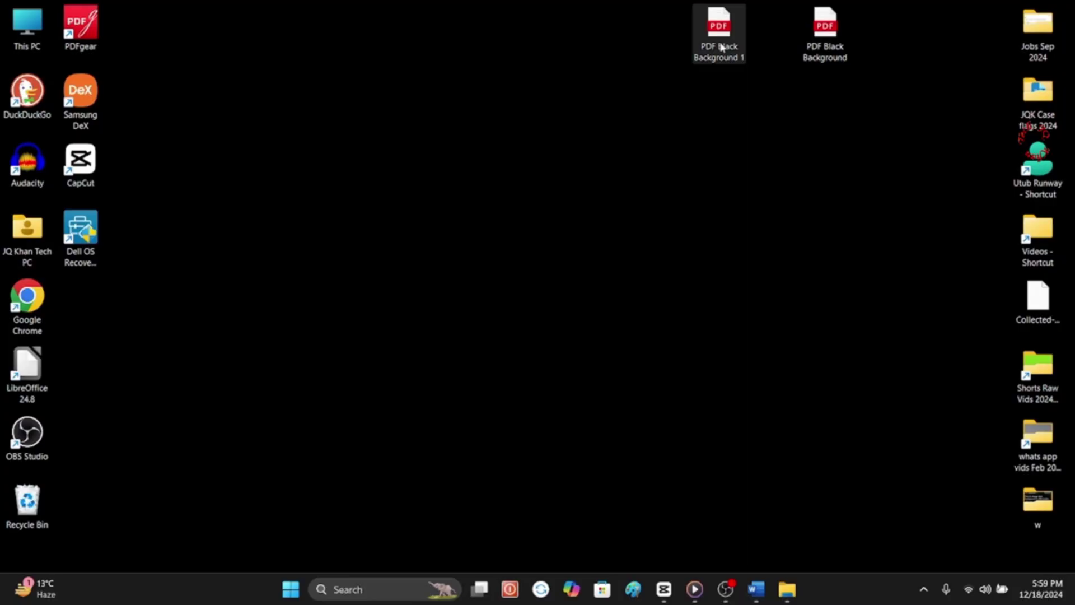
double_click(718, 28)
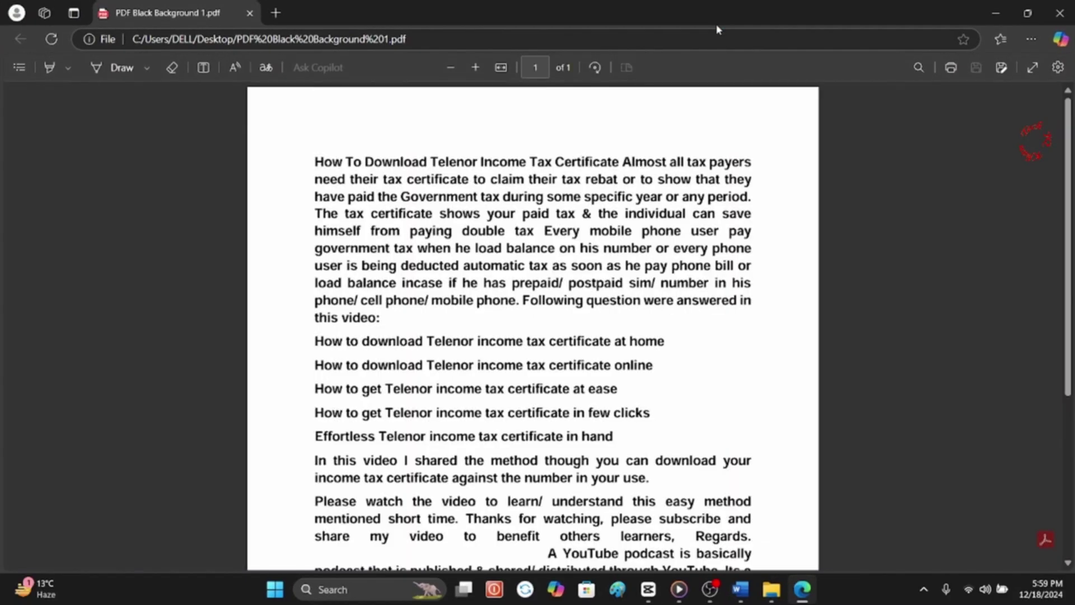
click(1028, 13)
double_click(824, 32)
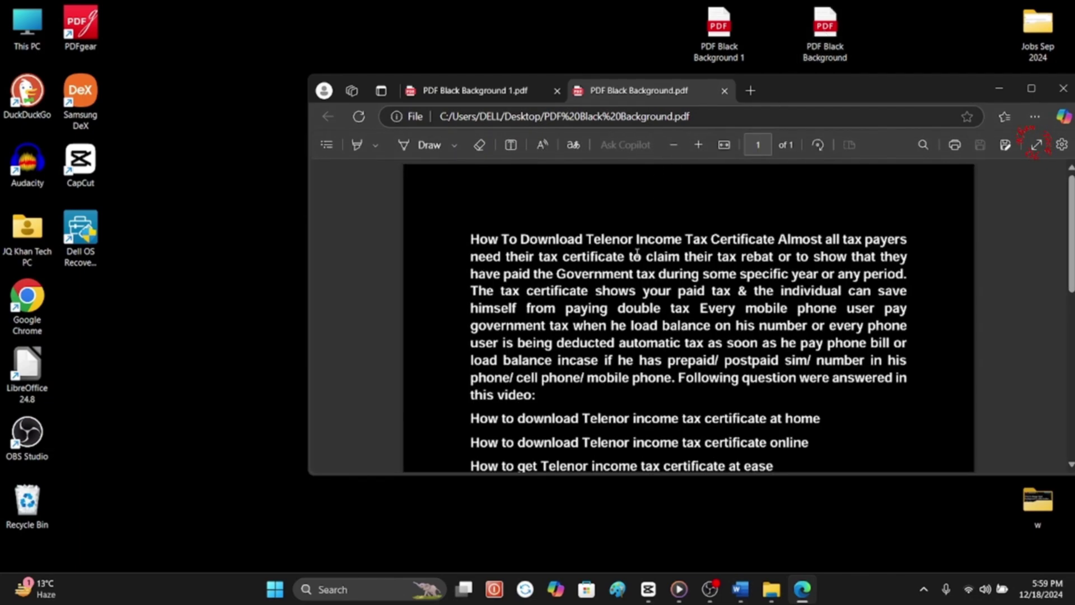
scroll(585, 232, down, 7)
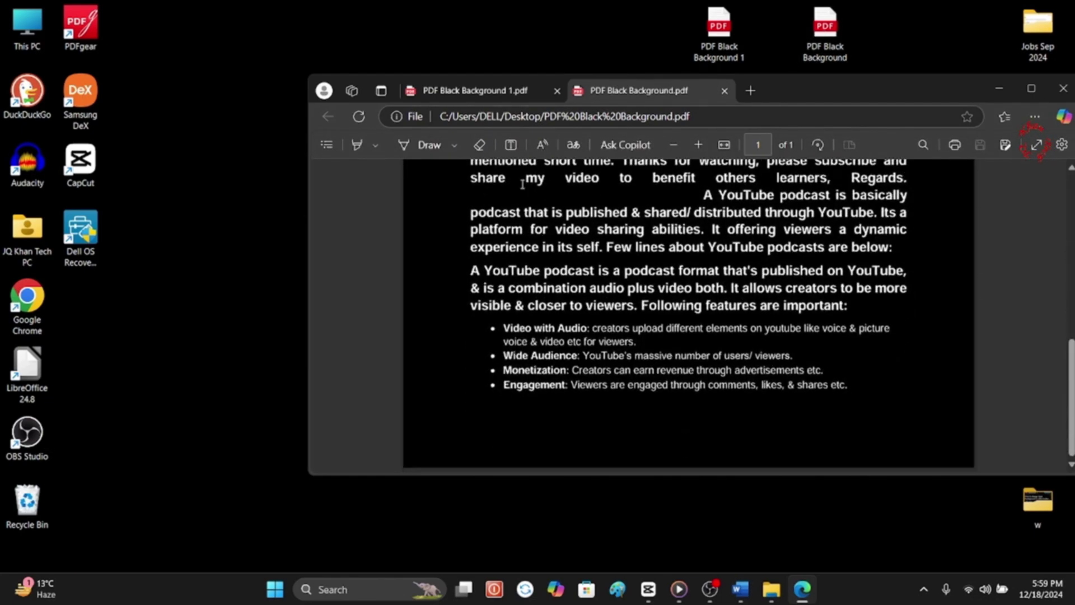
click(479, 91)
scroll(543, 215, down, 7)
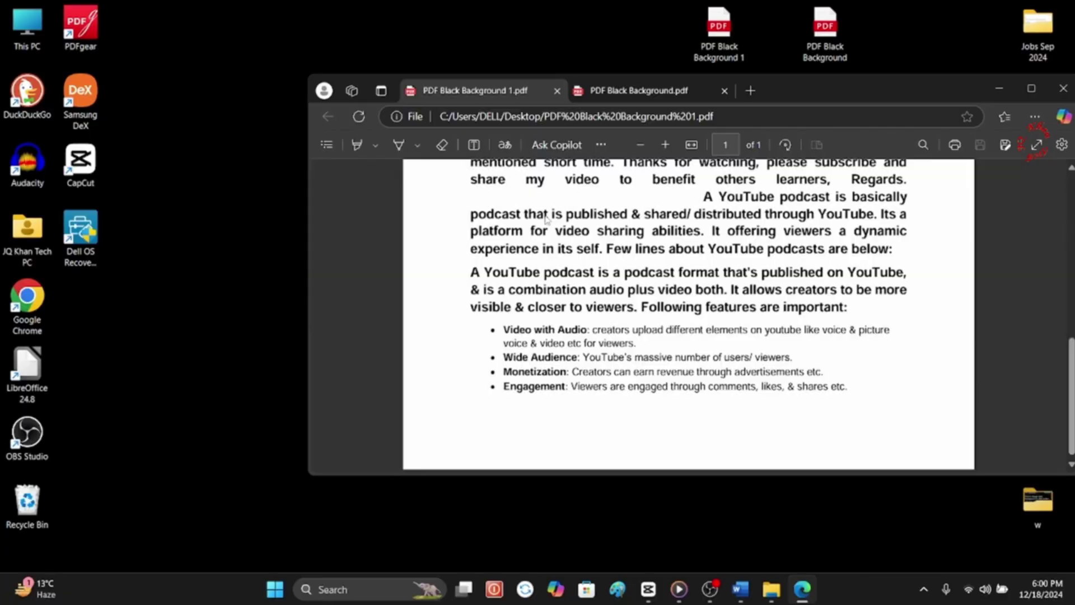
scroll(546, 220, up, 4)
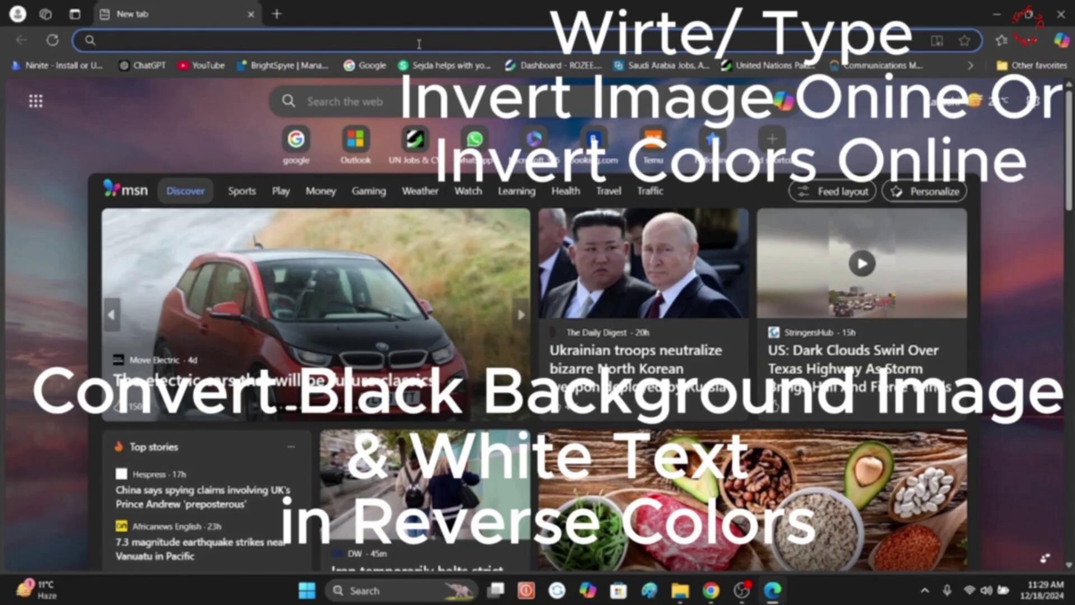
Step: Search the web for 'invert image online' and scroll to the PineTools result
text(invert image)
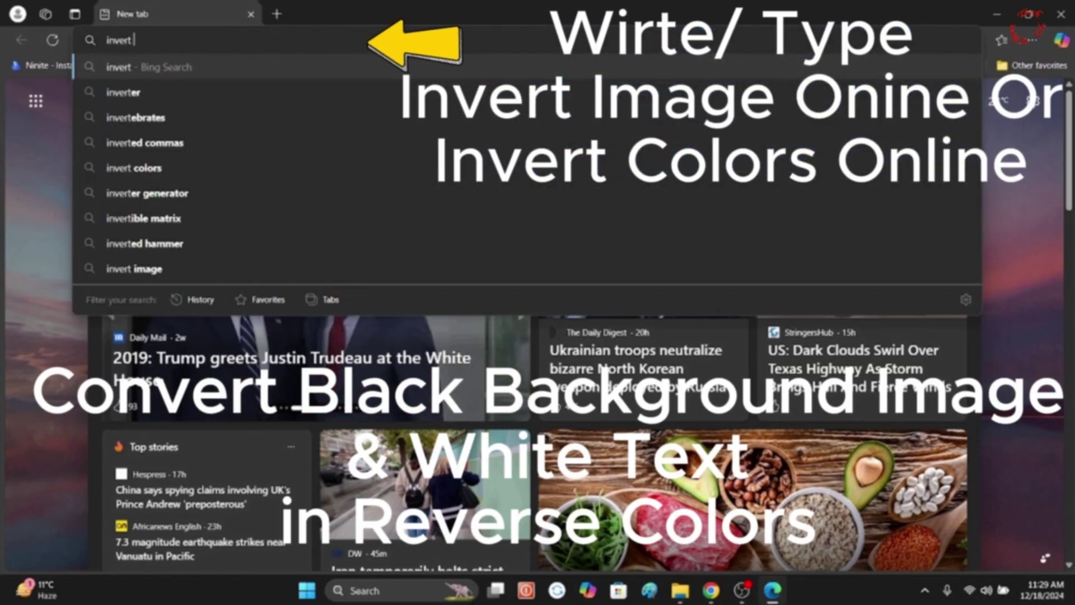
text( online)
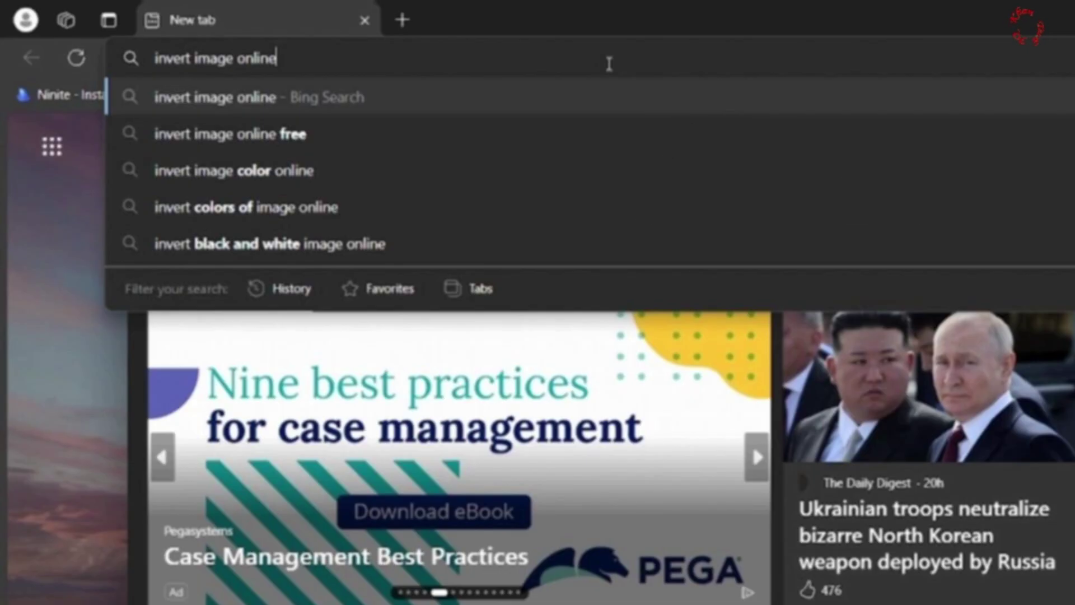
key(Return)
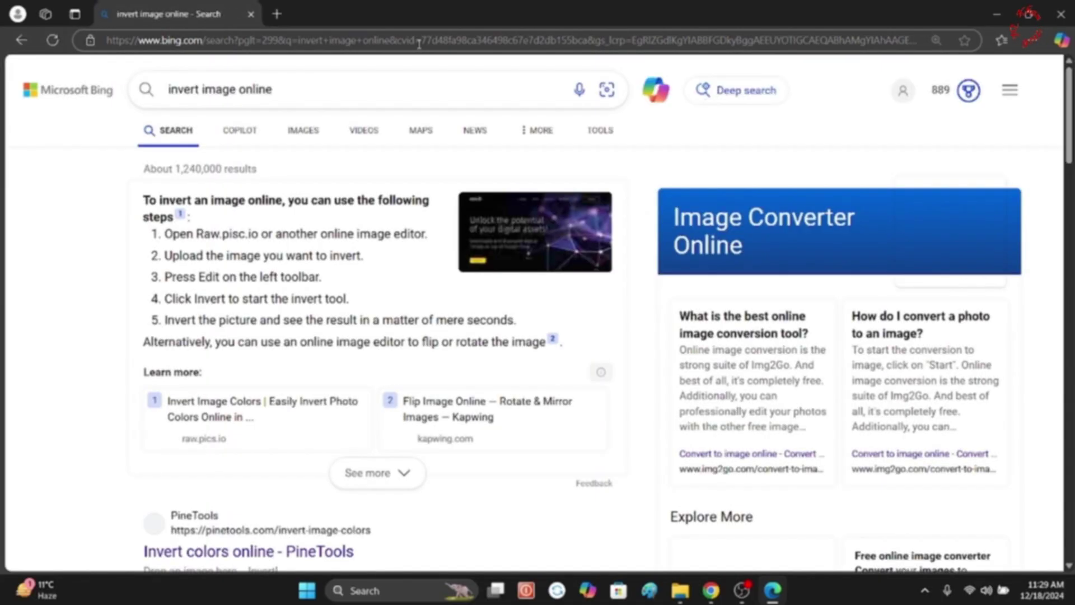
scroll(365, 250, down, 5)
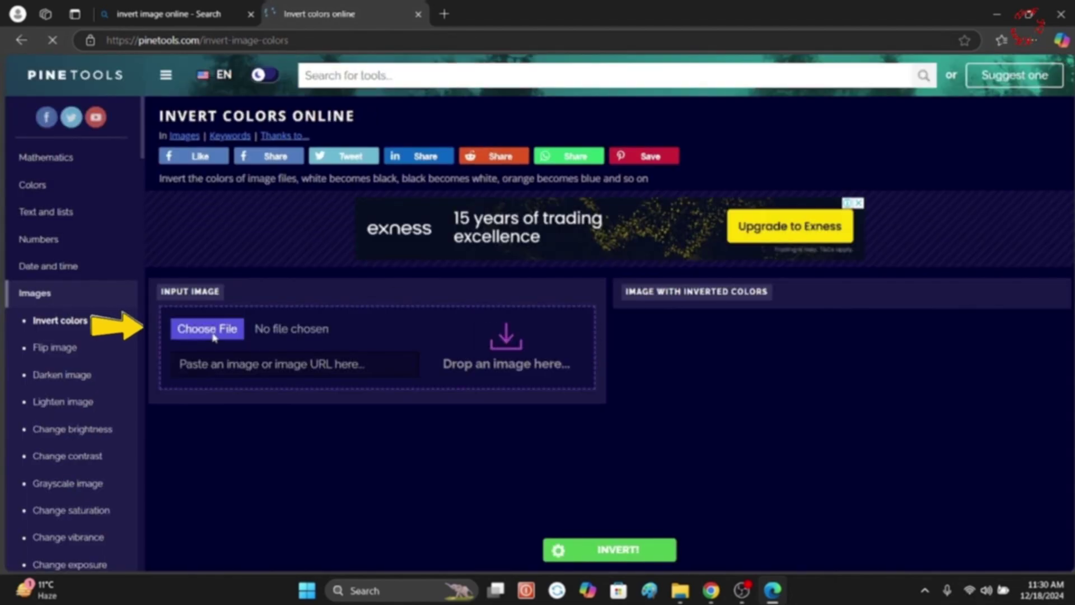
Step: Load 11084520 into PineTools, invert its colours, and download the result as JPG
click(213, 333)
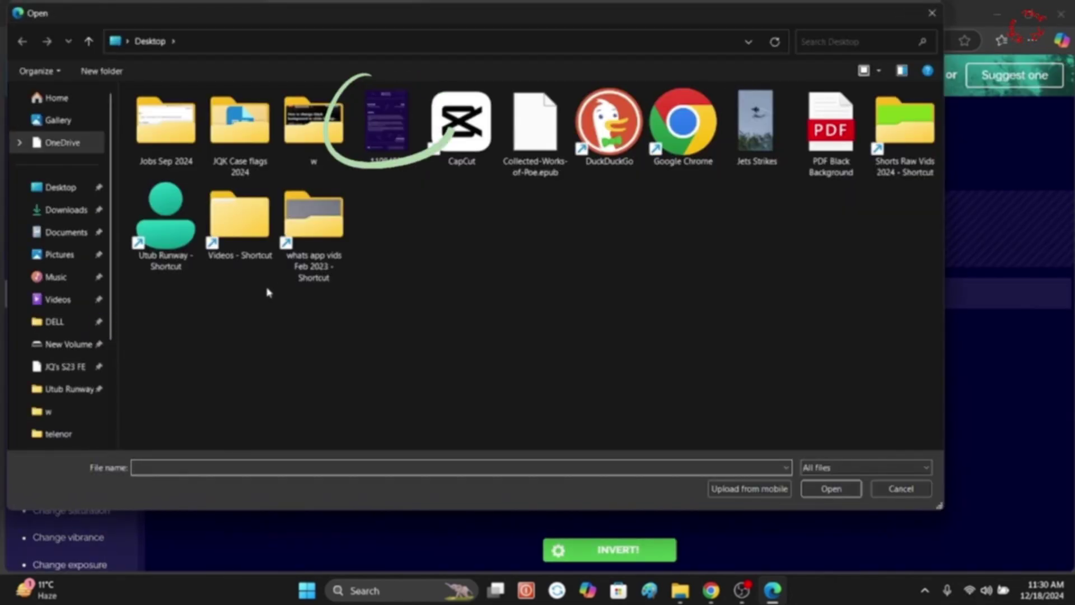
click(386, 123)
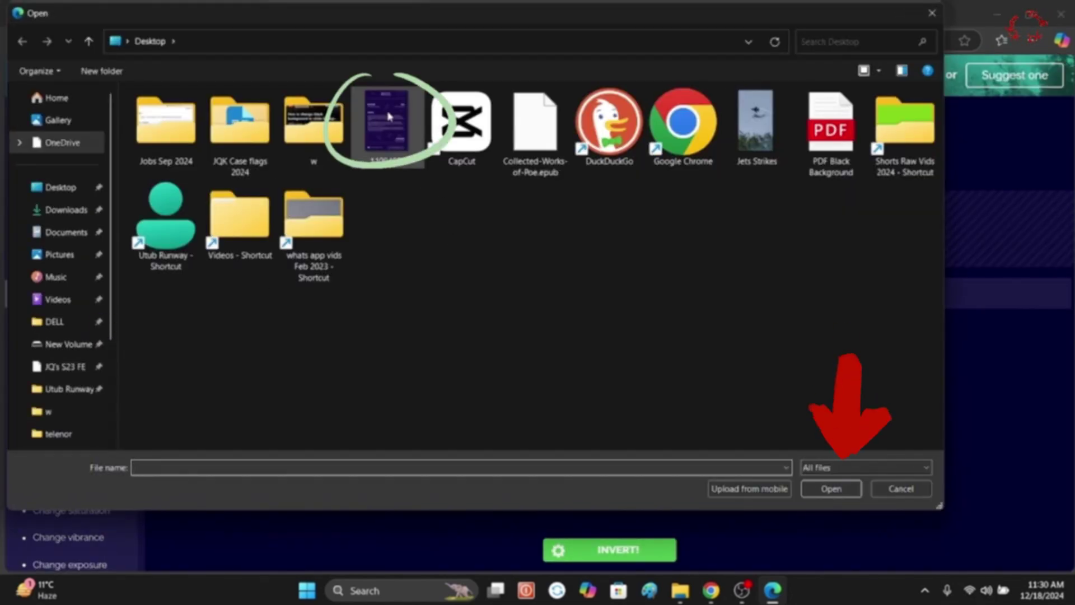
click(832, 489)
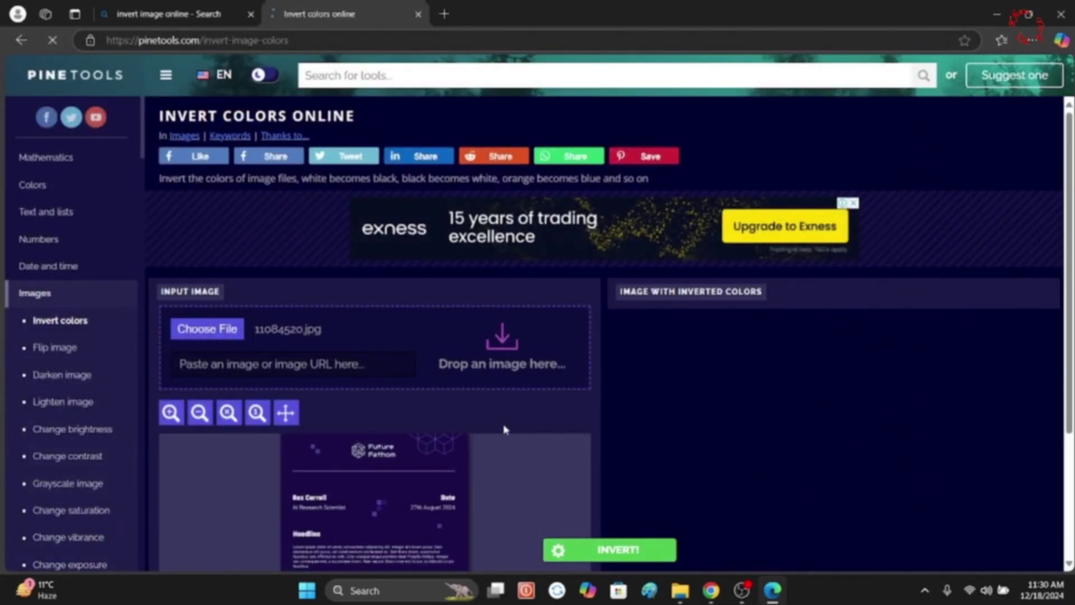
scroll(502, 421, down, 3)
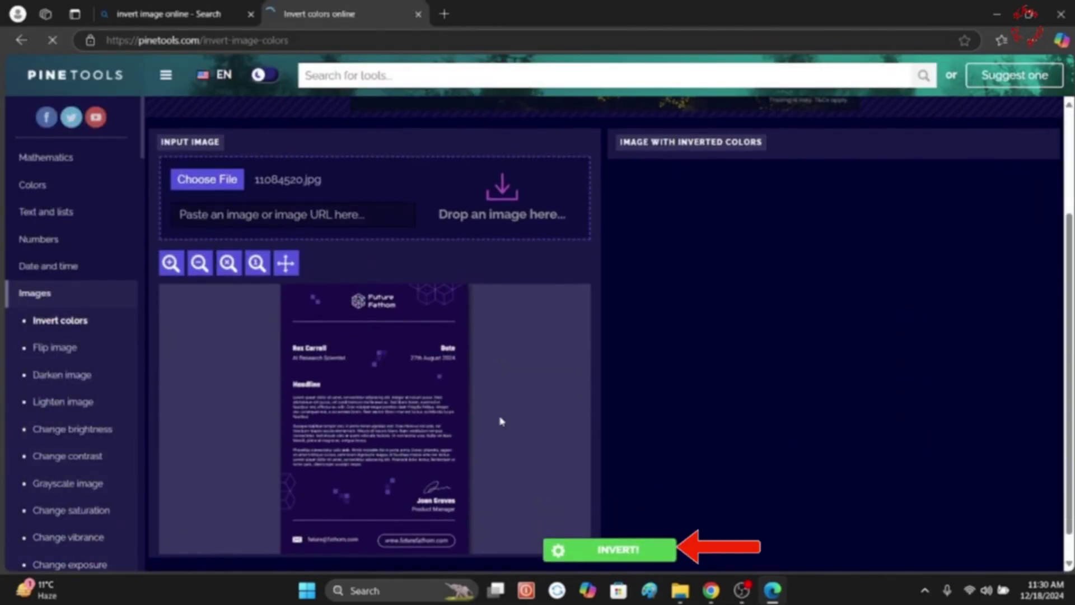
click(605, 551)
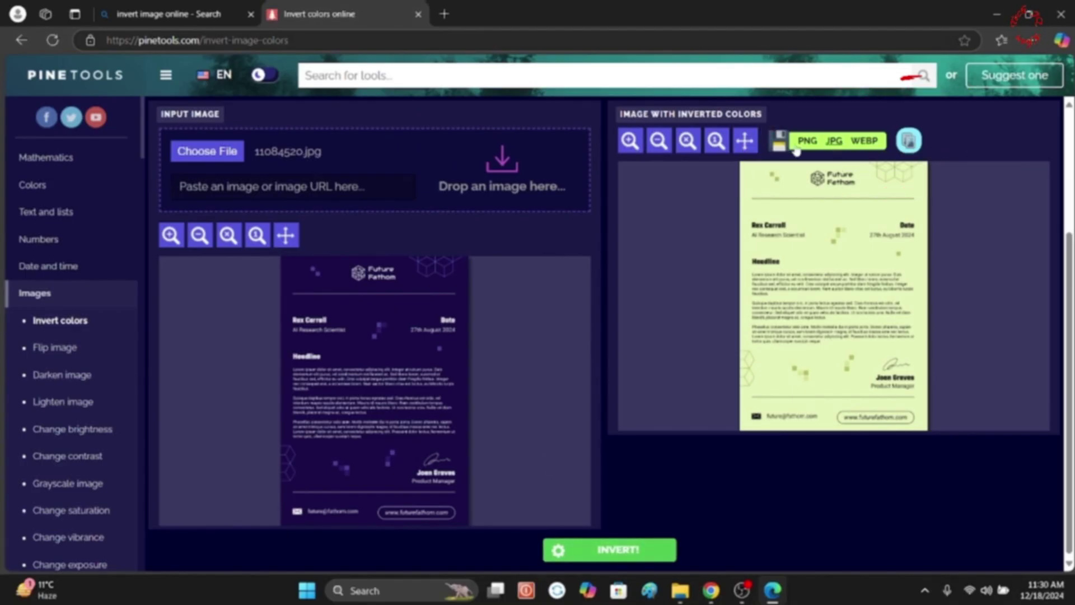
click(833, 145)
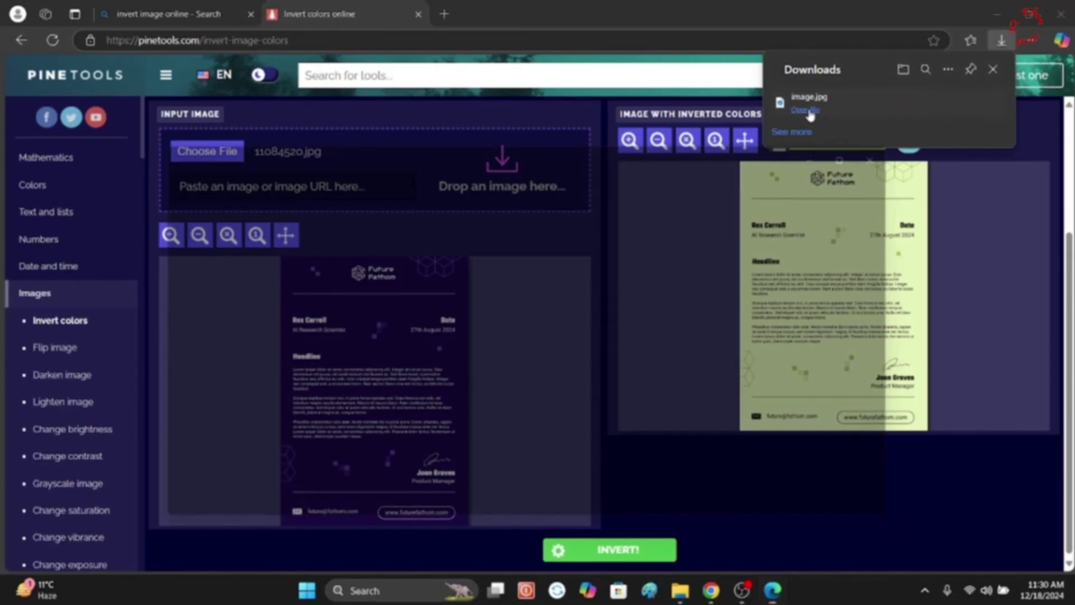
Step: Open 11084520 and the inverted image.jpg in Photos and enlarge both windows side by side
click(701, 152)
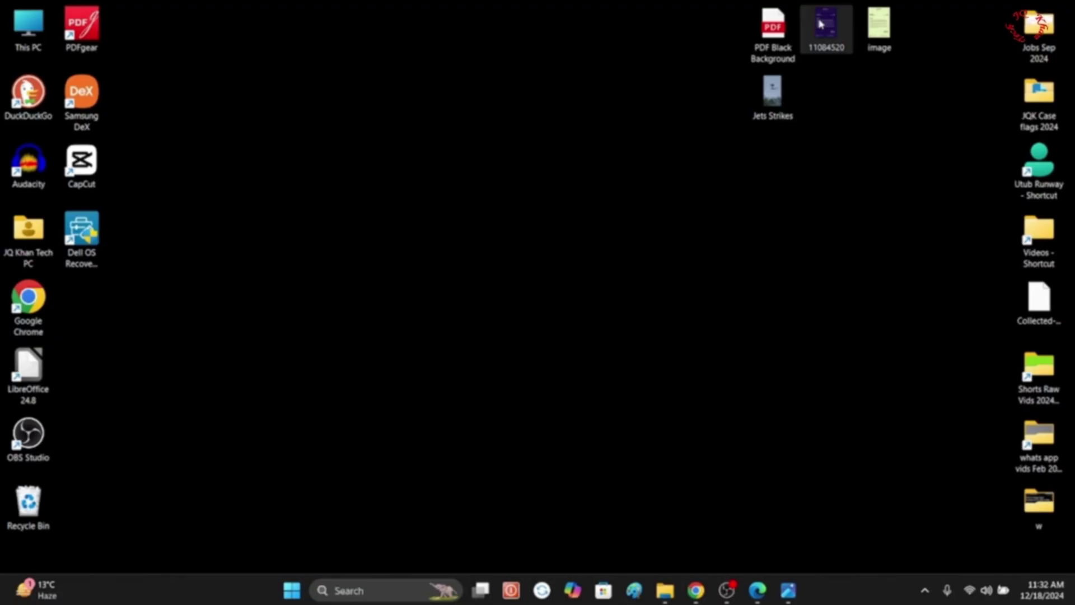
double_click(820, 24)
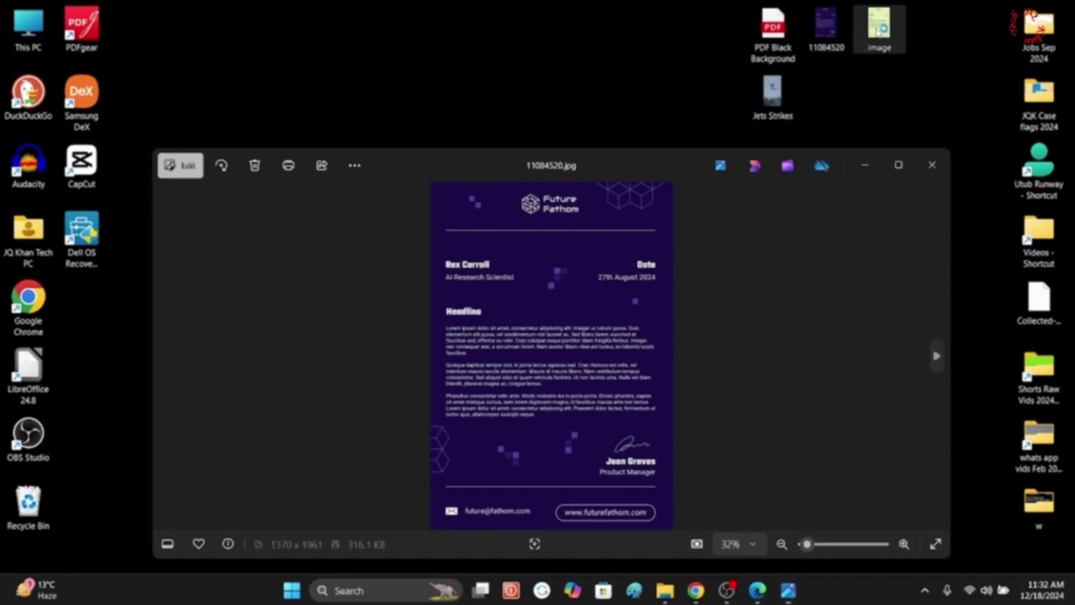
double_click(879, 26)
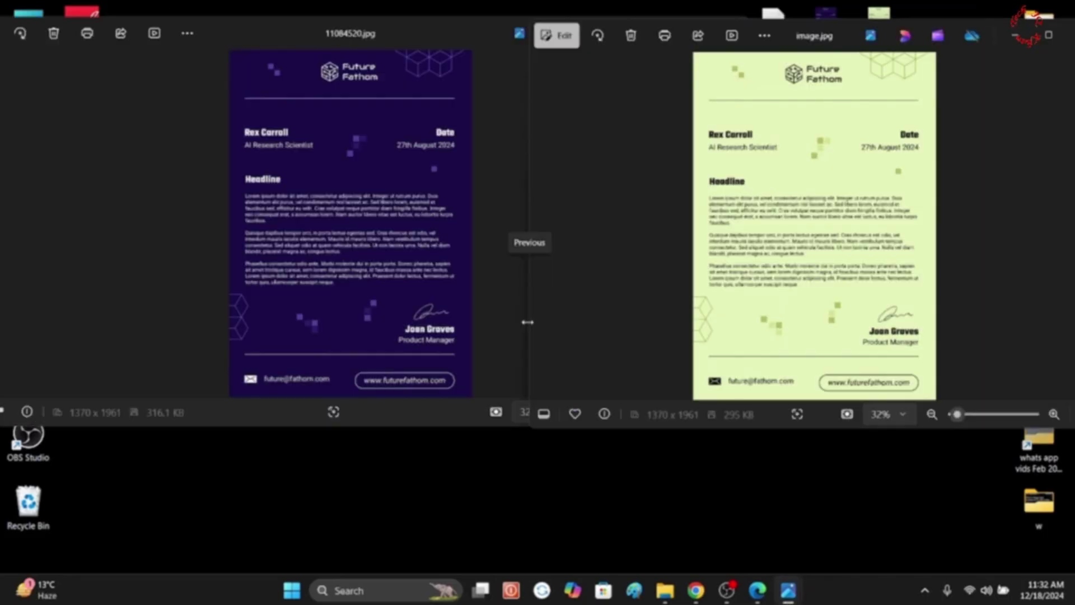
drag(531, 400, 760, 469)
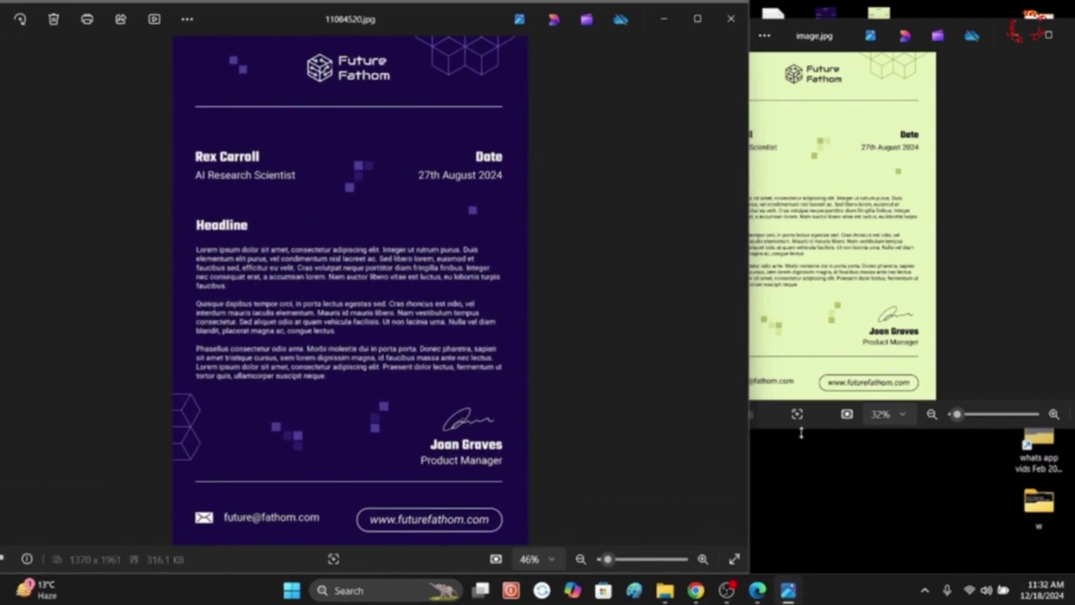
drag(801, 433, 805, 570)
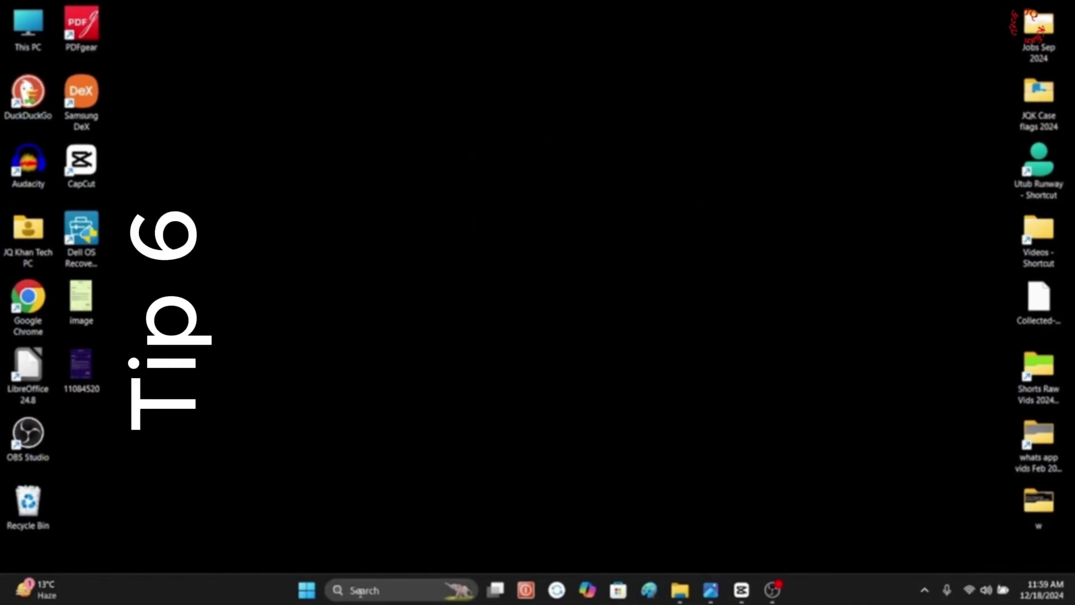
Step: Launch Microsoft Word and create a blank document
click(364, 593)
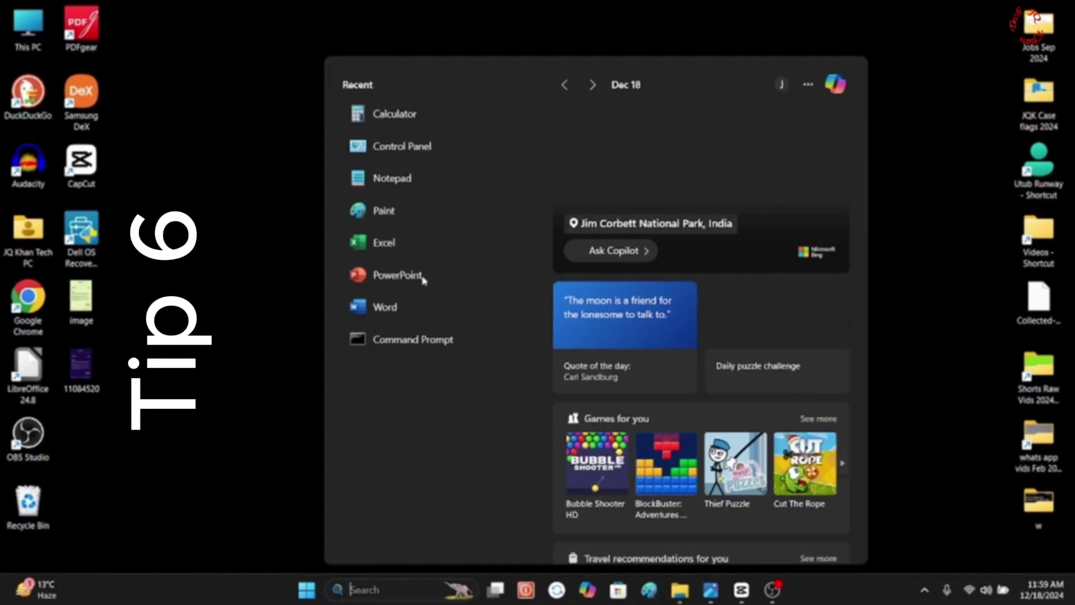
click(410, 306)
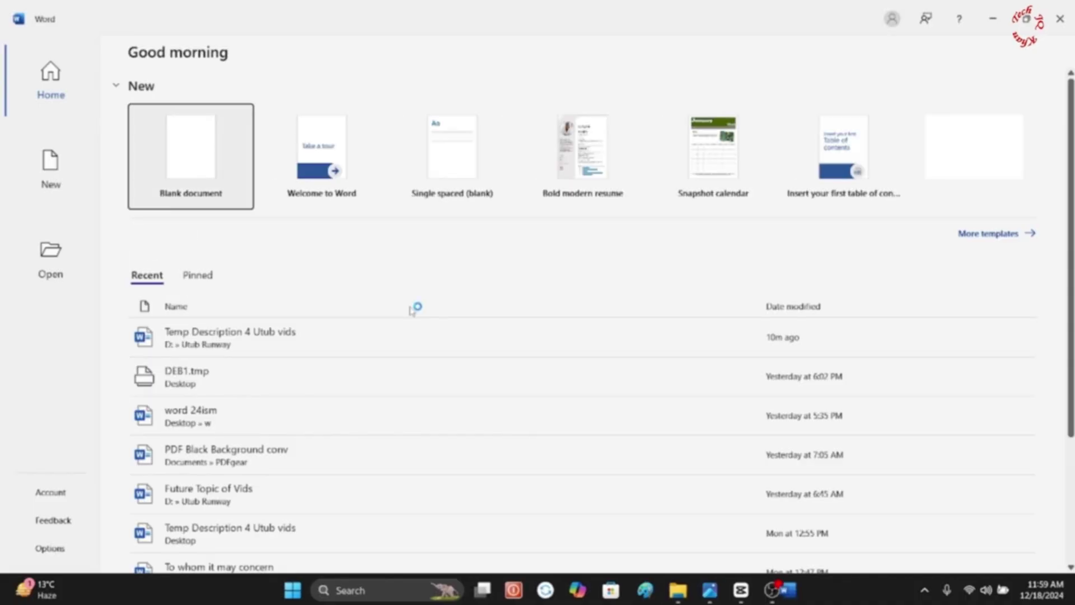
click(220, 166)
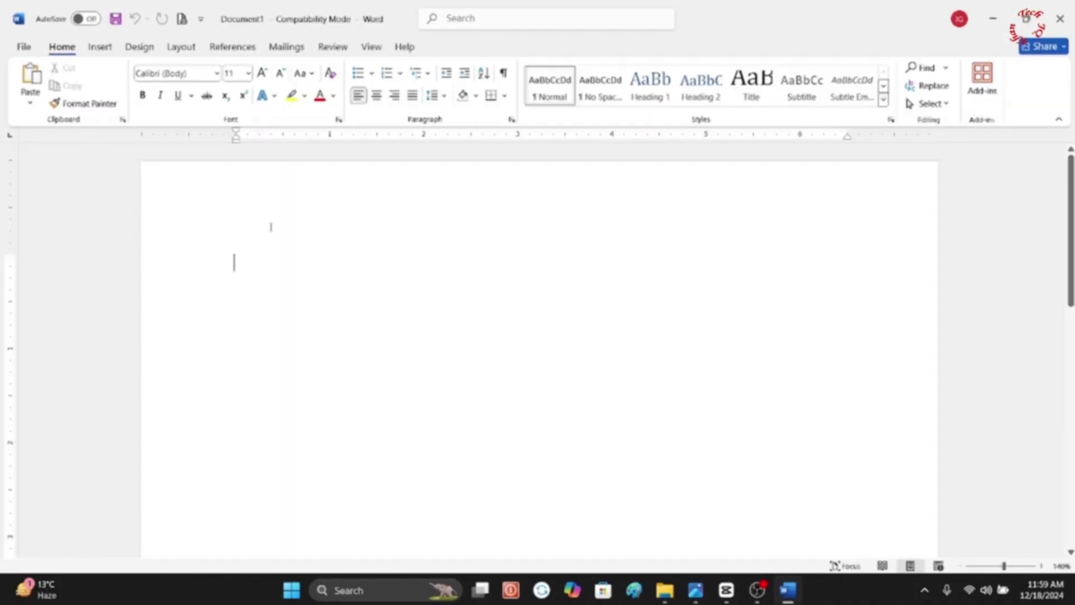
Step: Line up the image files on the desktop and copy the inverted image.jpg
click(1001, 20)
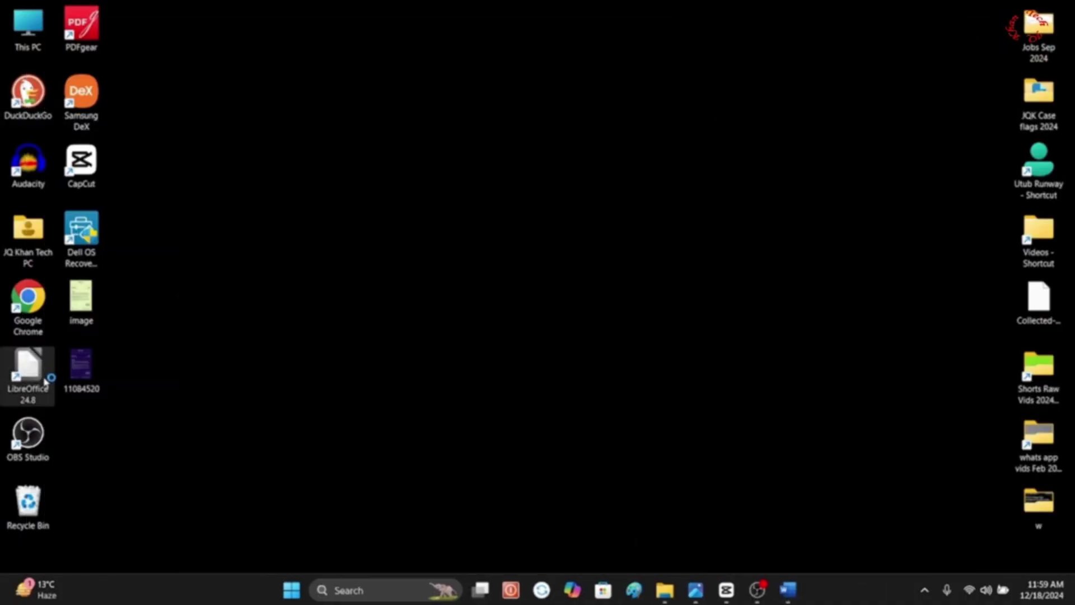
drag(79, 299, 452, 45)
drag(81, 367, 507, 34)
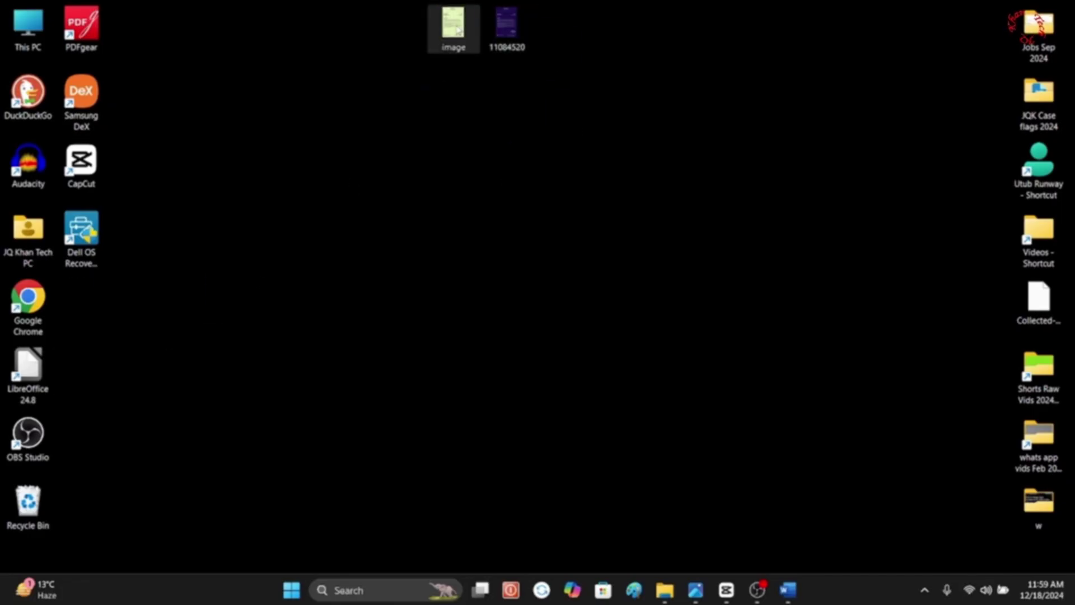
right_click(446, 27)
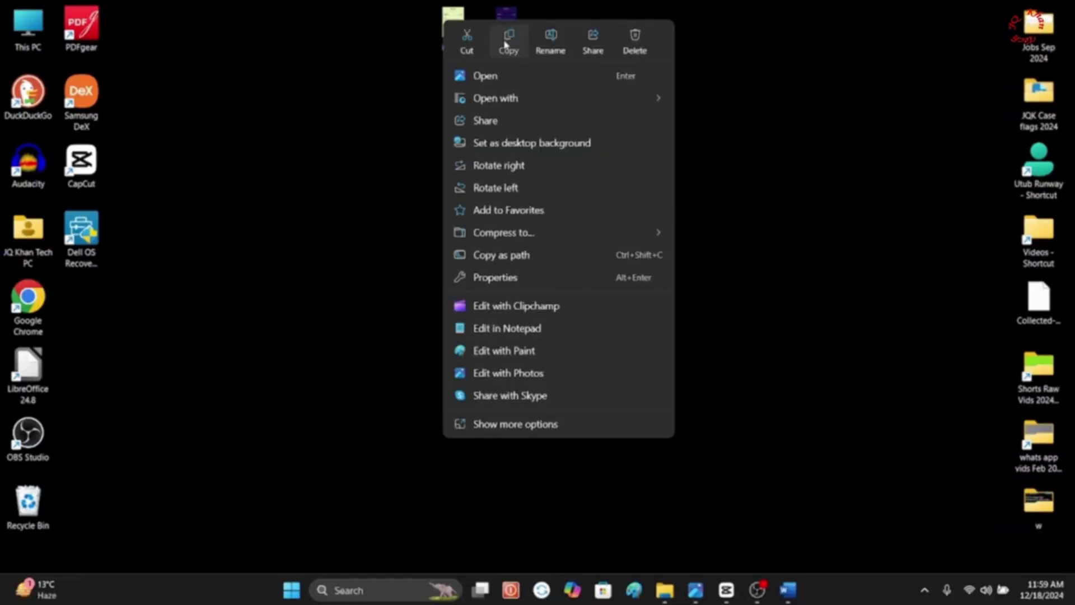
click(316, 48)
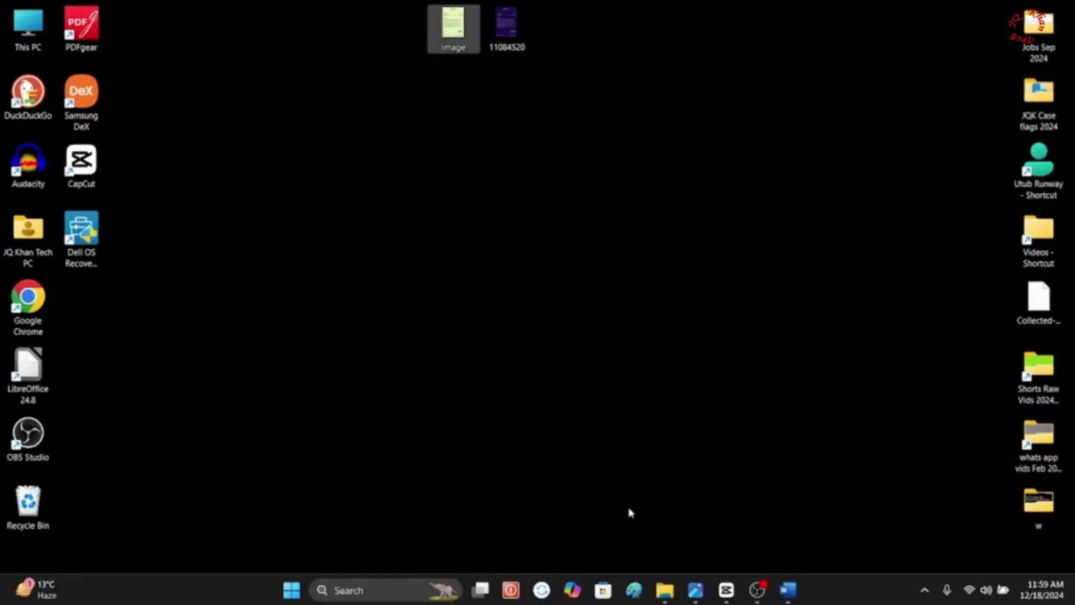
click(790, 591)
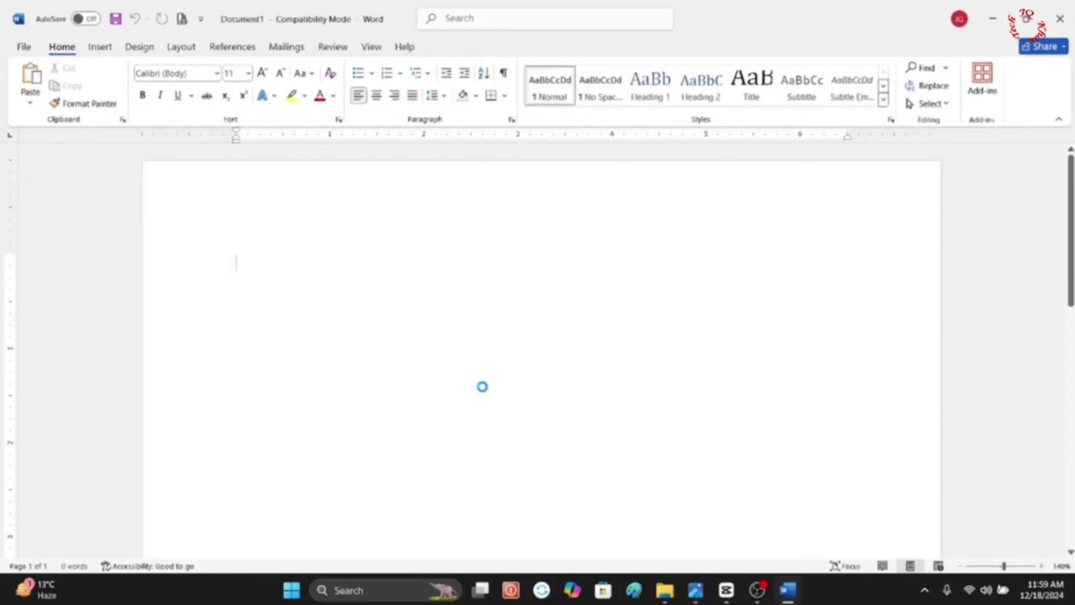
Step: Paste the inverted letterhead into Document1 and apply the Brightness +40% correction preset
key(ctrl+v)
scroll(497, 341, down, 6)
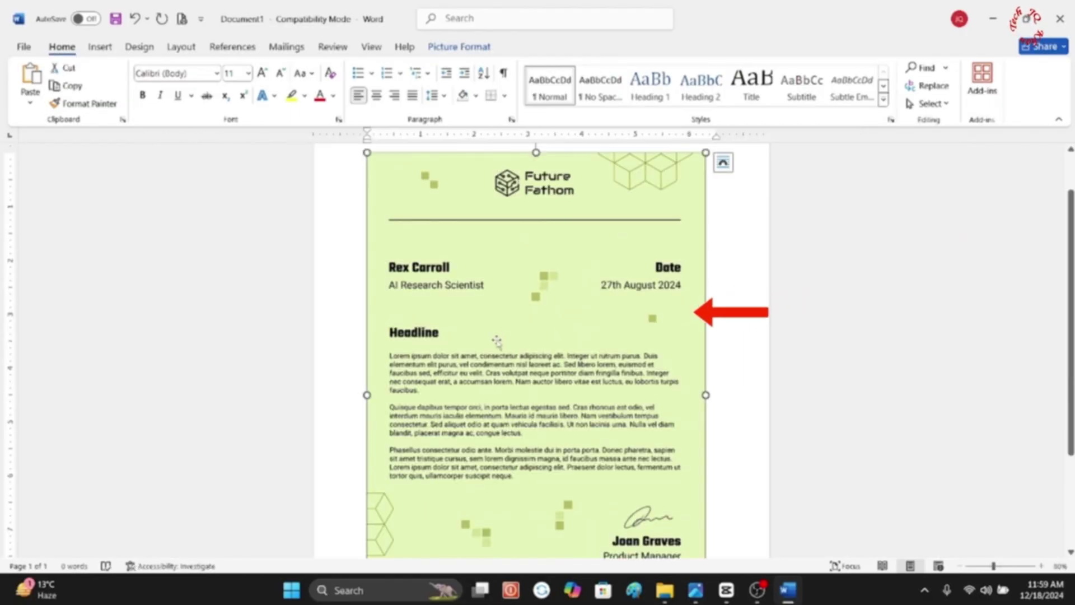
click(448, 47)
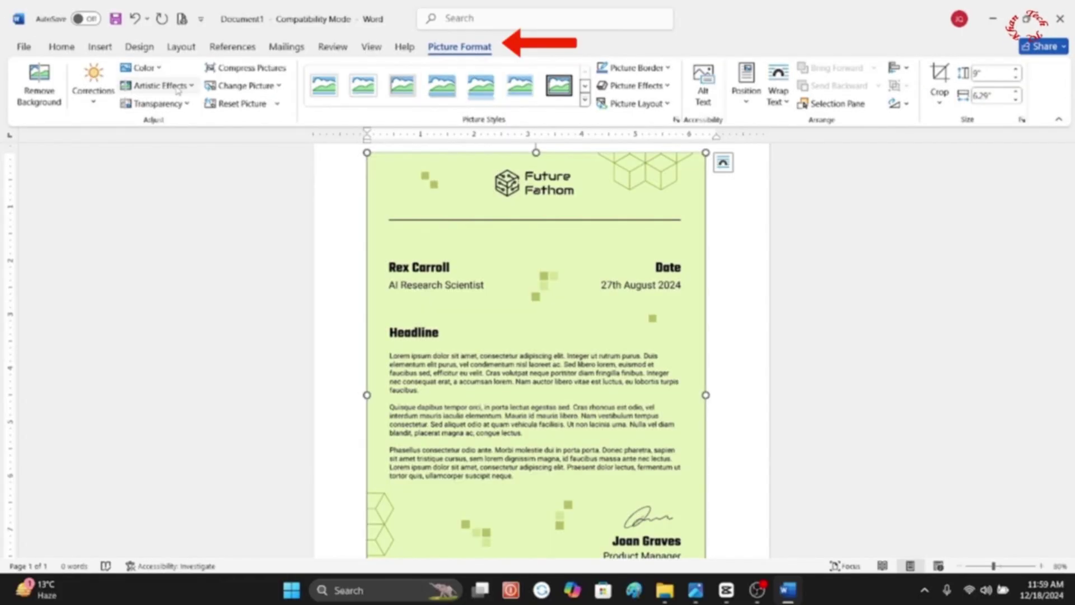
click(93, 102)
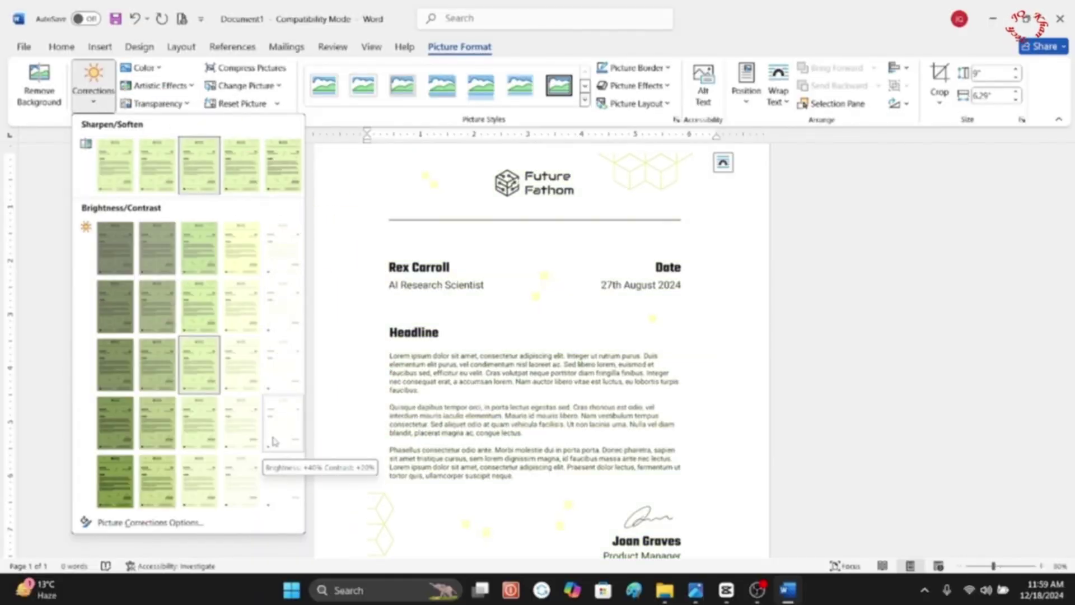
click(280, 483)
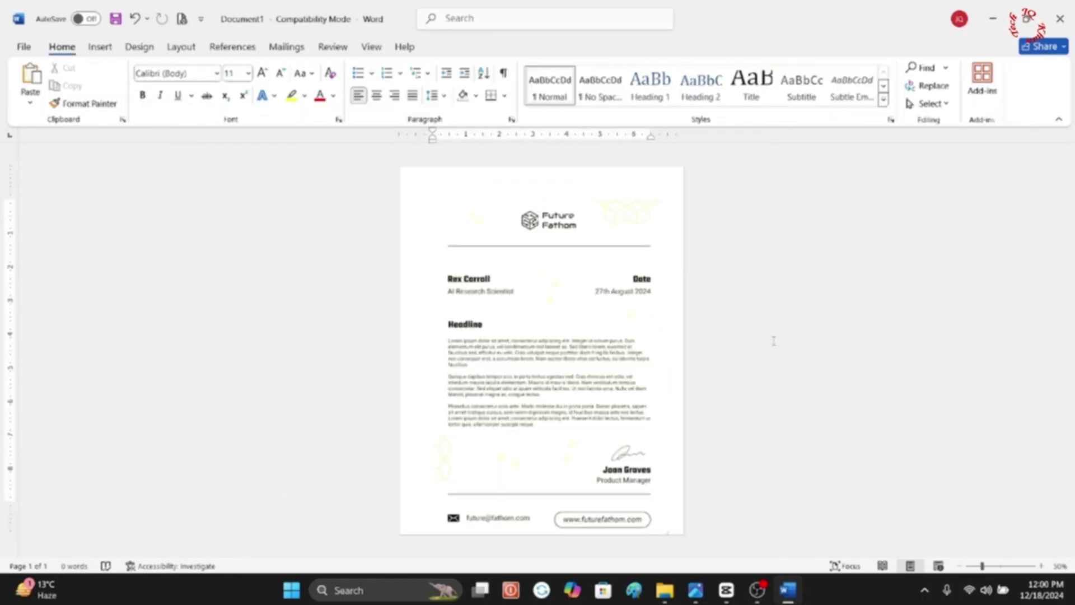
scroll(768, 336, up, 5)
scroll(763, 334, up, 4)
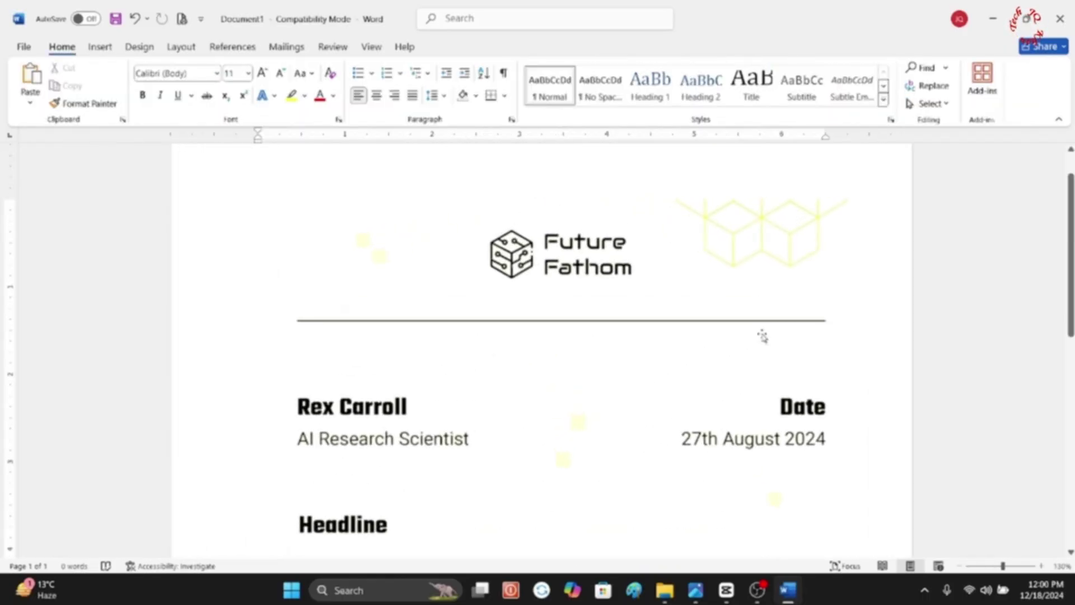
scroll(760, 332, down, 5)
scroll(759, 332, down, 4)
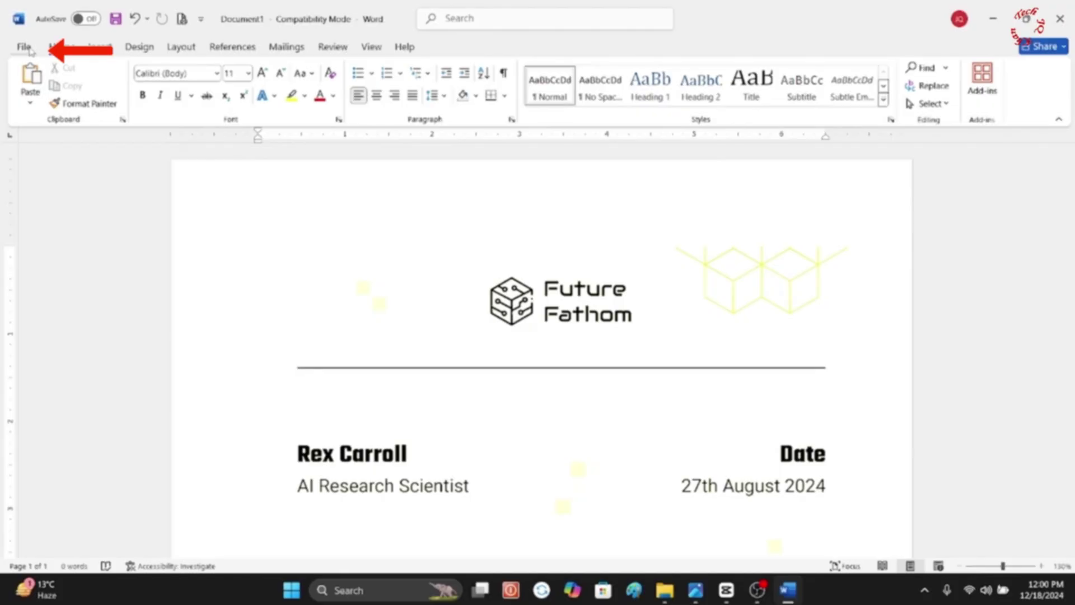
Step: Save the document to the Desktop as a PDF named Doc1
click(30, 51)
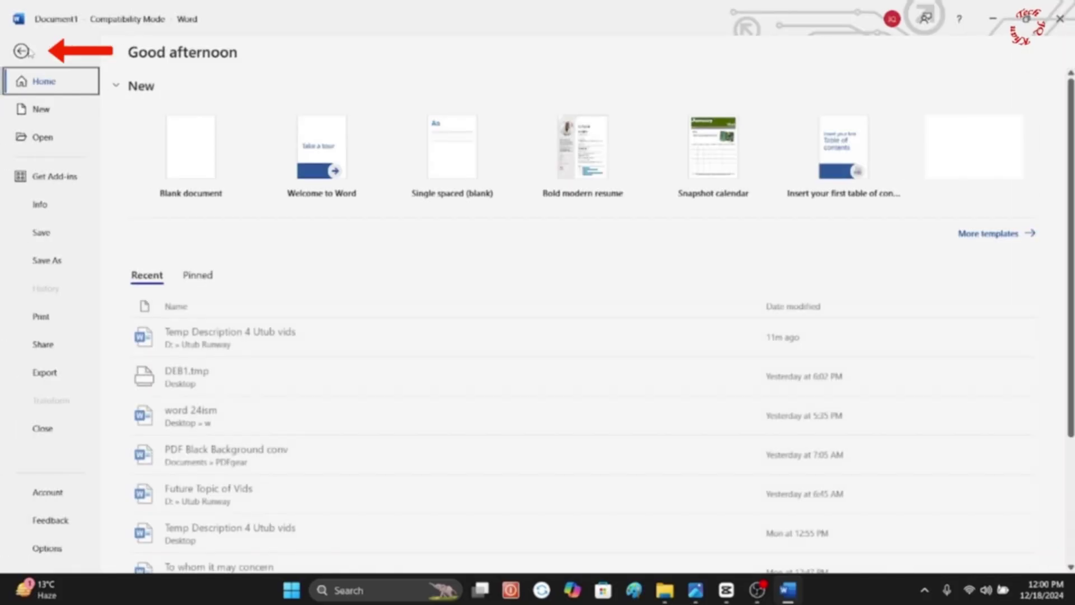
click(47, 260)
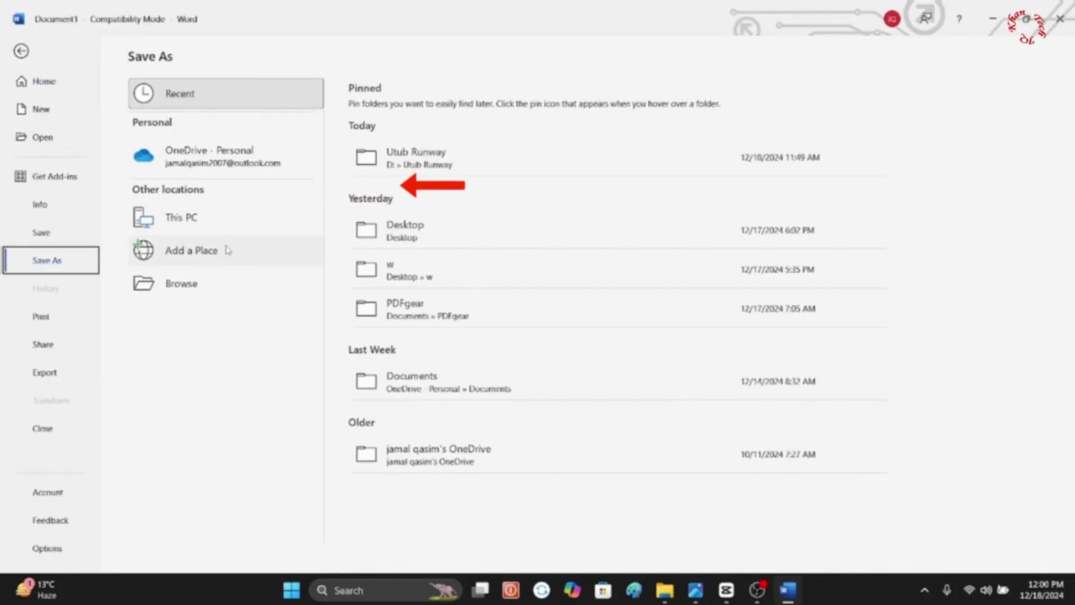
click(204, 221)
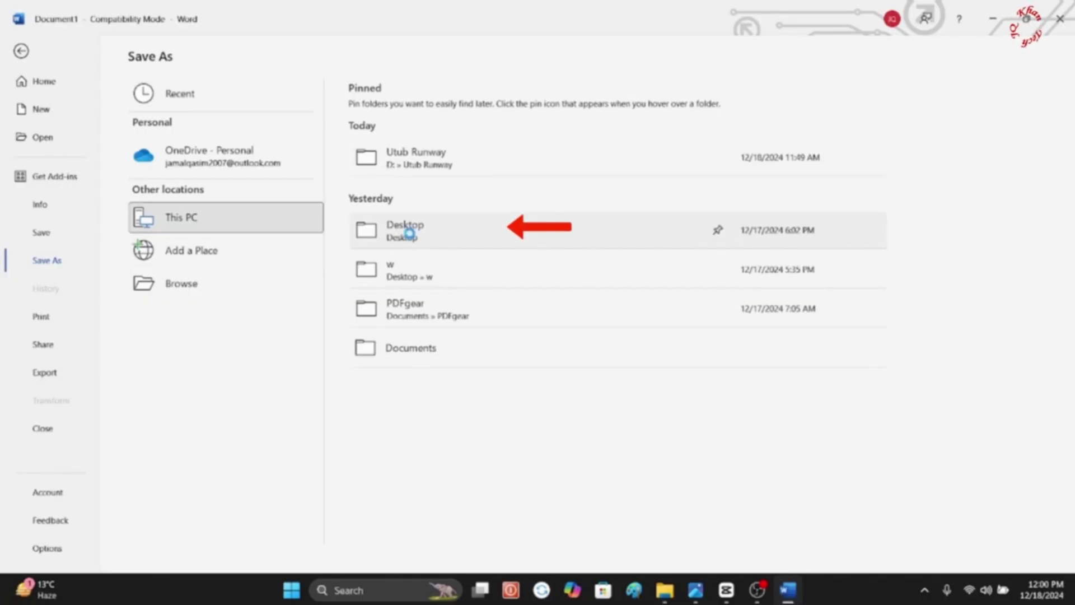
click(408, 233)
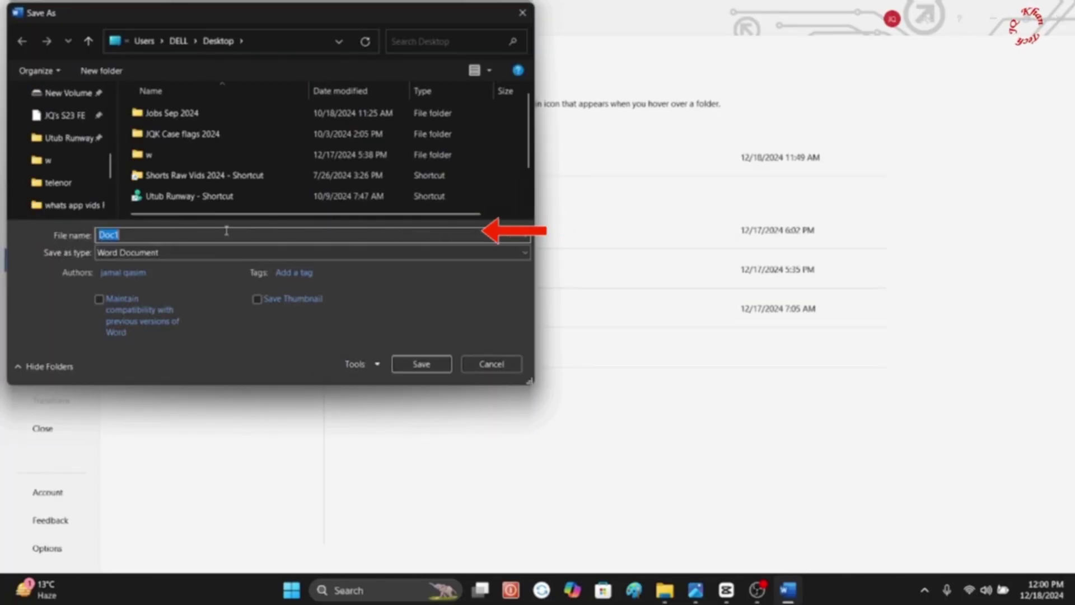
click(146, 254)
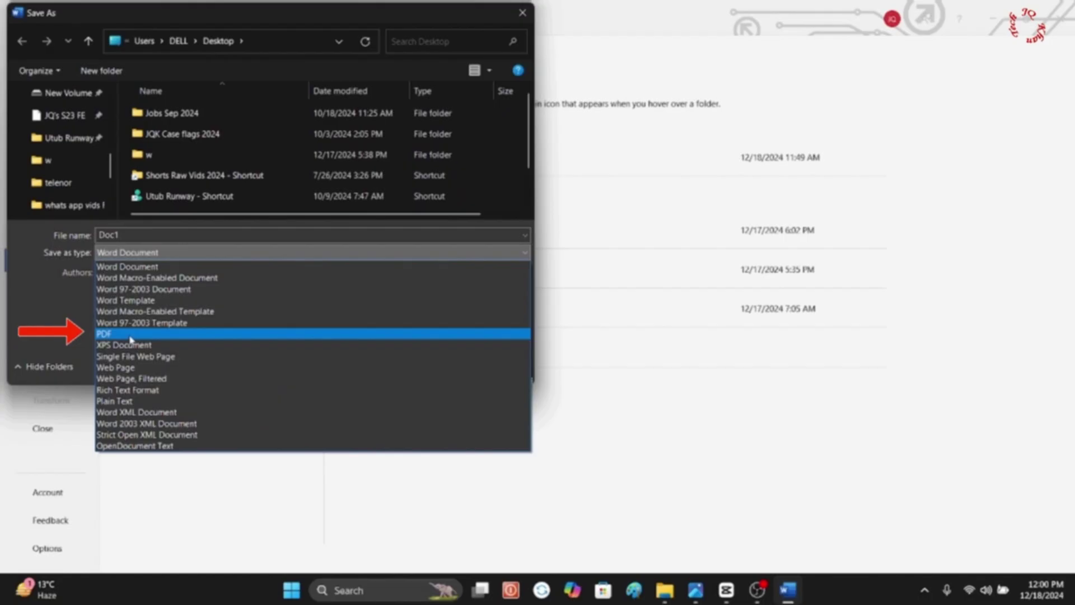
click(183, 458)
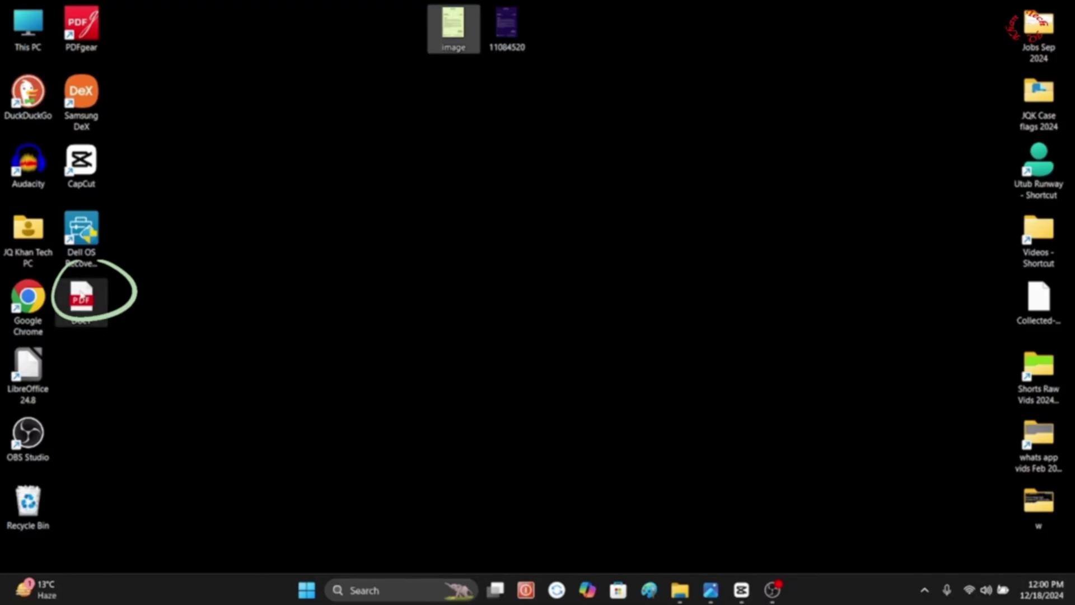
Step: Open Doc1.pdf from the desktop in Edge and scroll through the dark-on-white letterhead
double_click(80, 297)
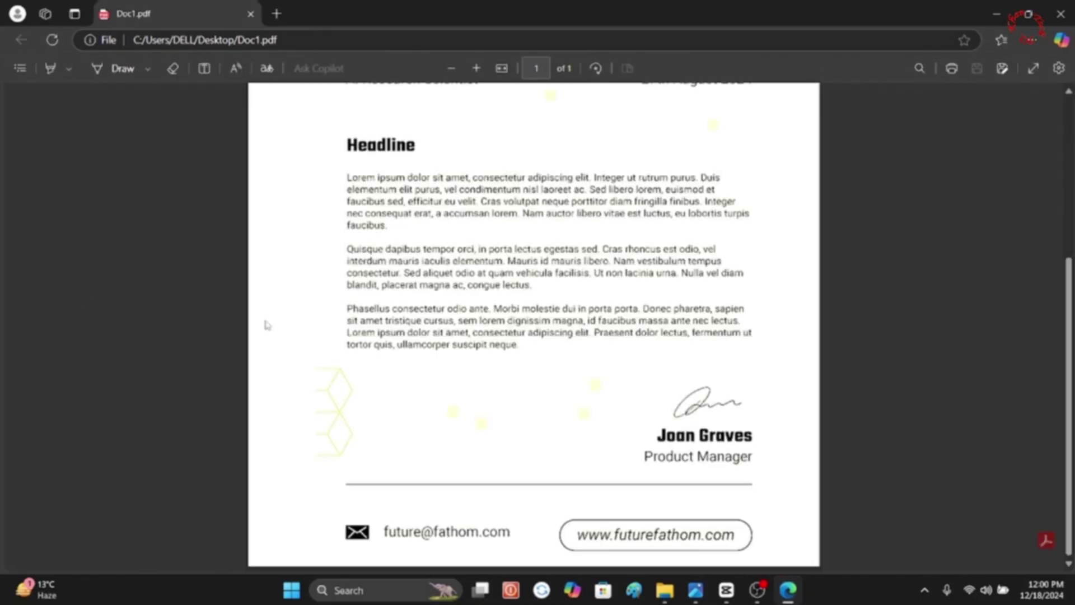
scroll(265, 323, up, 5)
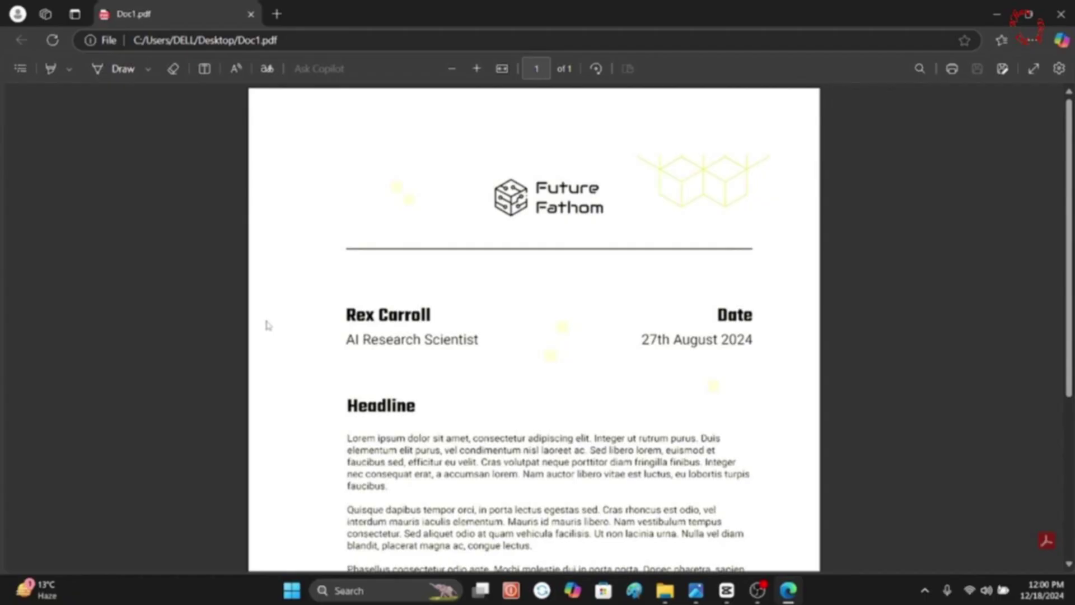
scroll(266, 325, down, 5)
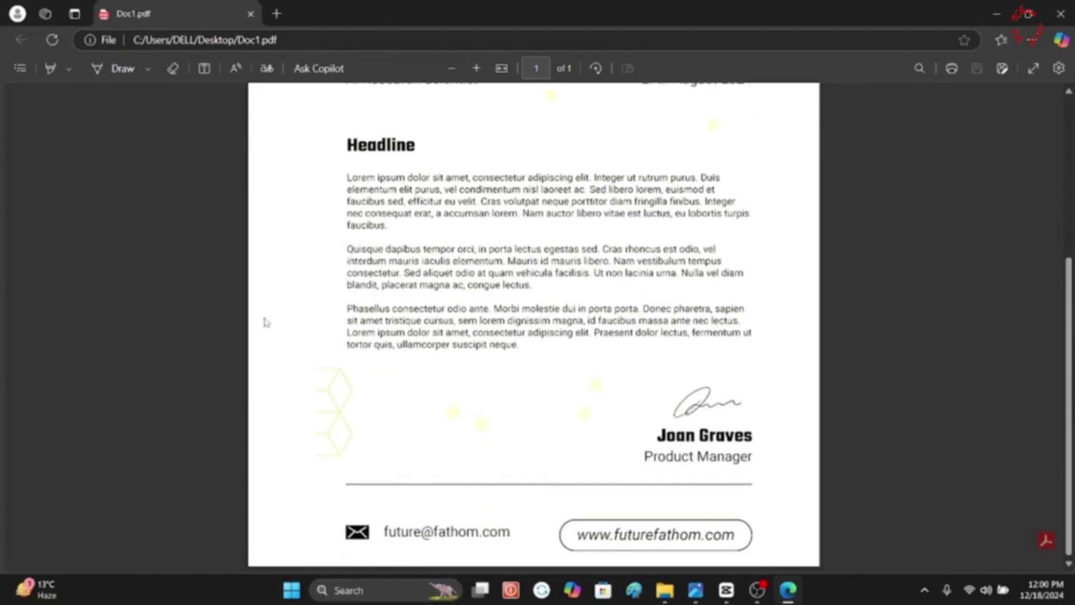